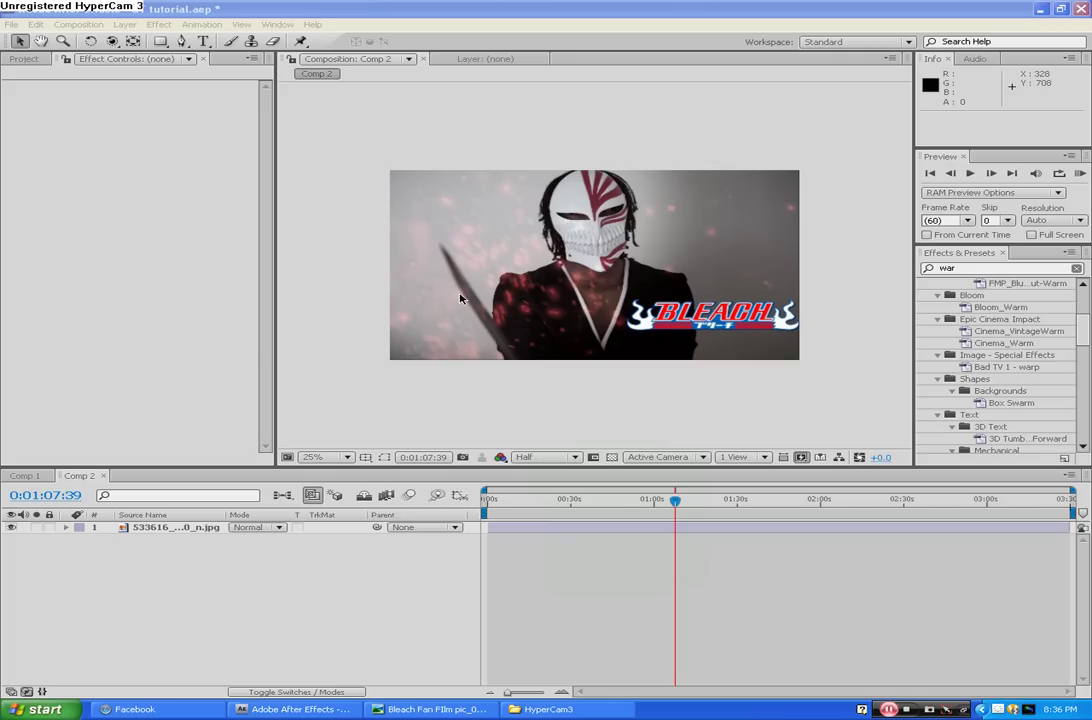
# Open the Bleach Fan Film reference picture from the taskbar
pyautogui.click(440, 709)
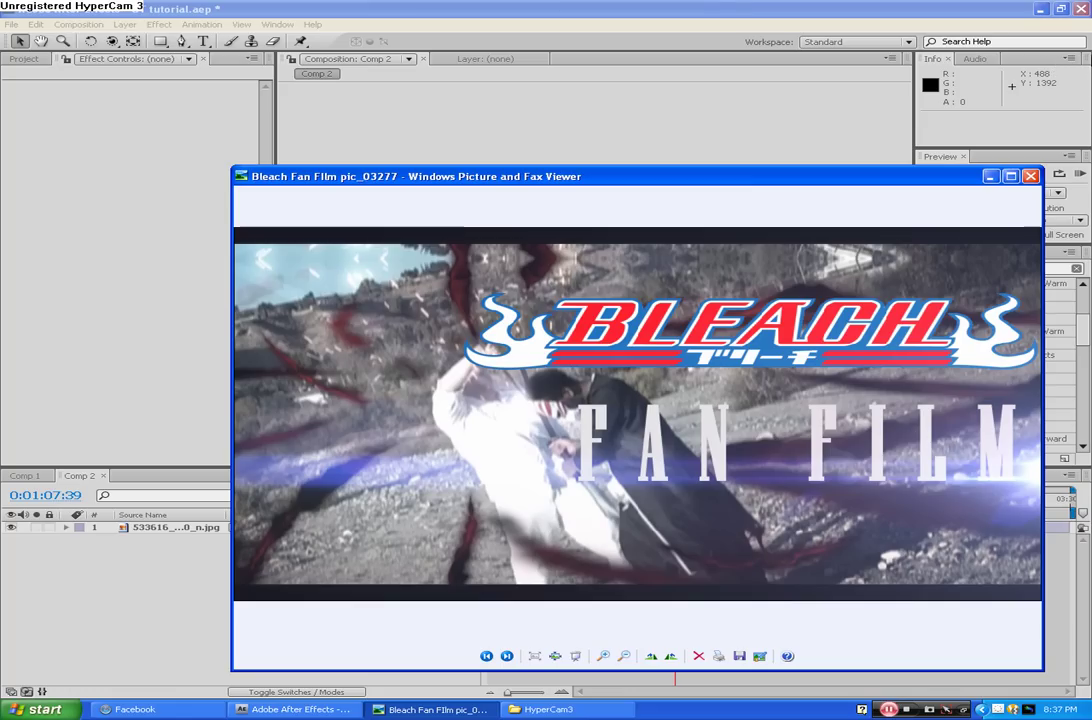
# Minimize the reference picture viewer to return to Comp 2
pyautogui.click(988, 178)
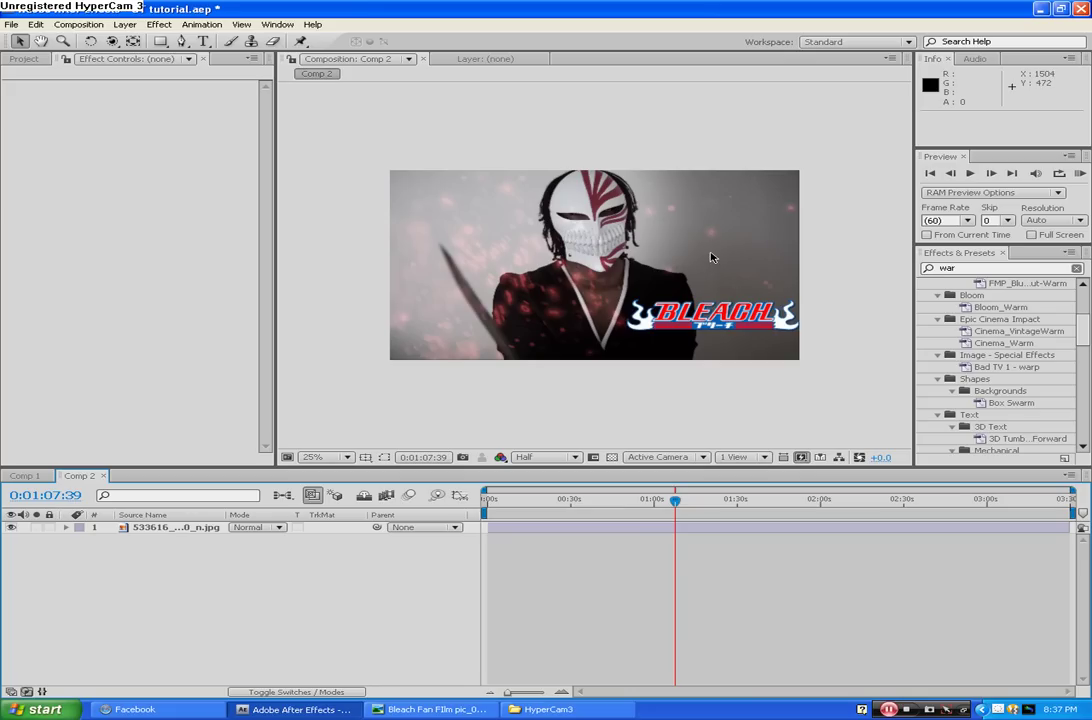
# Select the masked-figure photo layer in the timeline
pyautogui.click(80, 24)
pyautogui.click(85, 275)
pyautogui.click(124, 24)
pyautogui.click(72, 90)
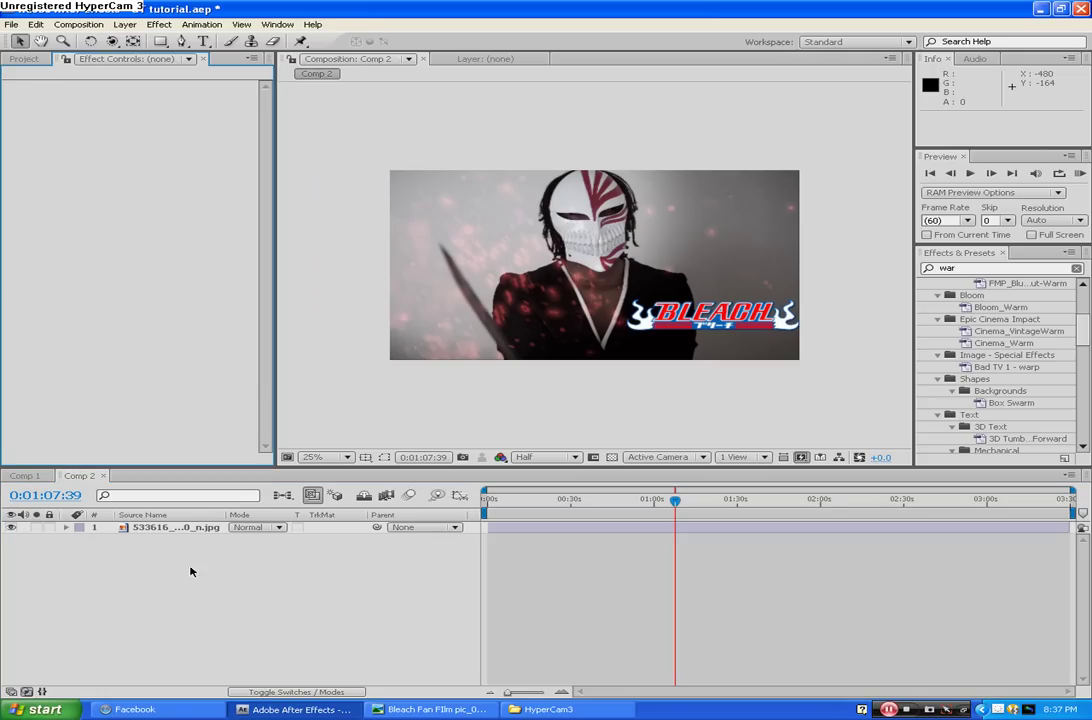
pyautogui.click(148, 527)
# Start a new black 1920×1080 solid layer and name it GT
pyautogui.click(124, 24)
pyautogui.moveTo(135, 39)
pyautogui.click(385, 52)
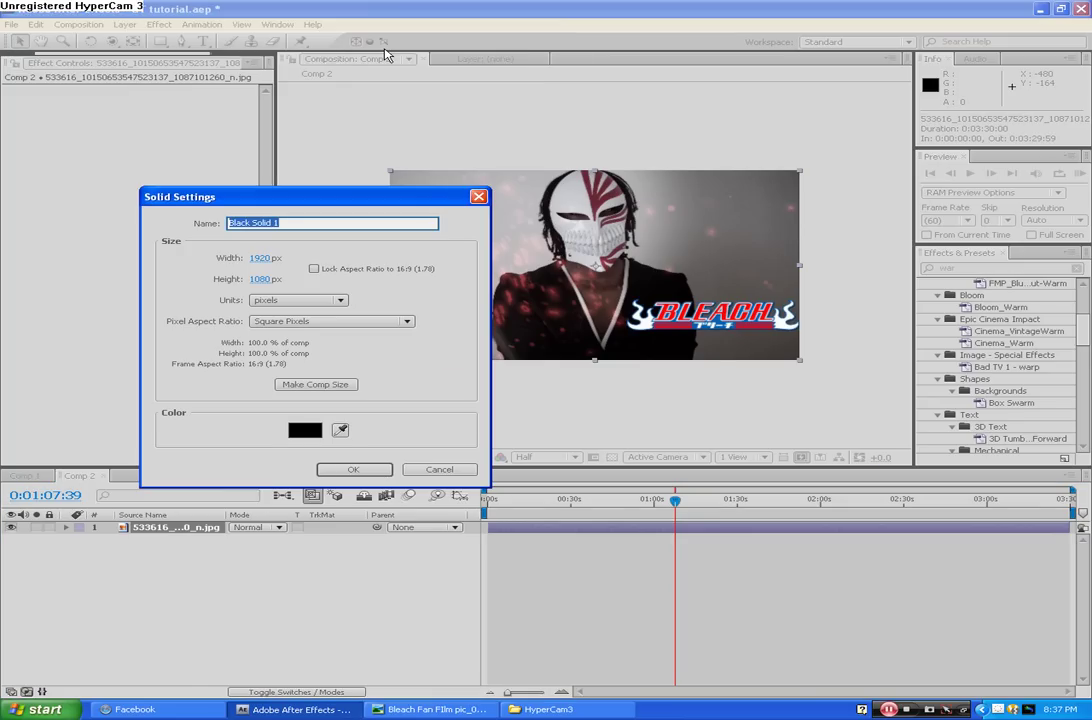
pyautogui.press('BackSpace')
pyautogui.write('GT')
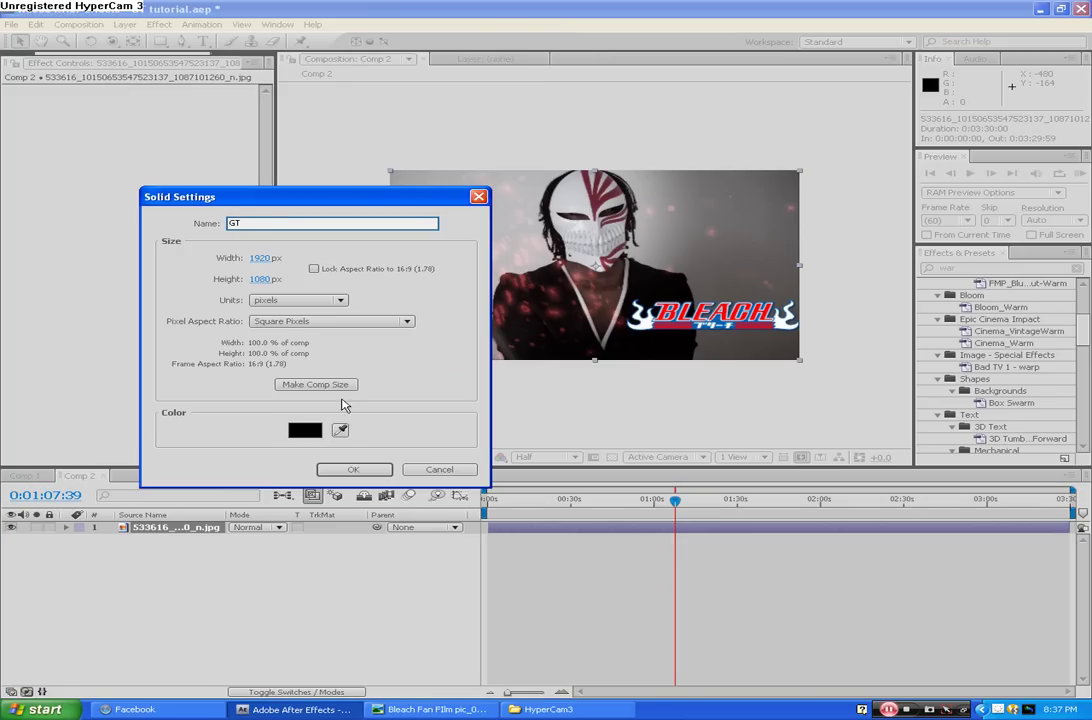
# Create the GT solid and apply CC Particle World to it from a 'cc pa' search
pyautogui.click(376, 469)
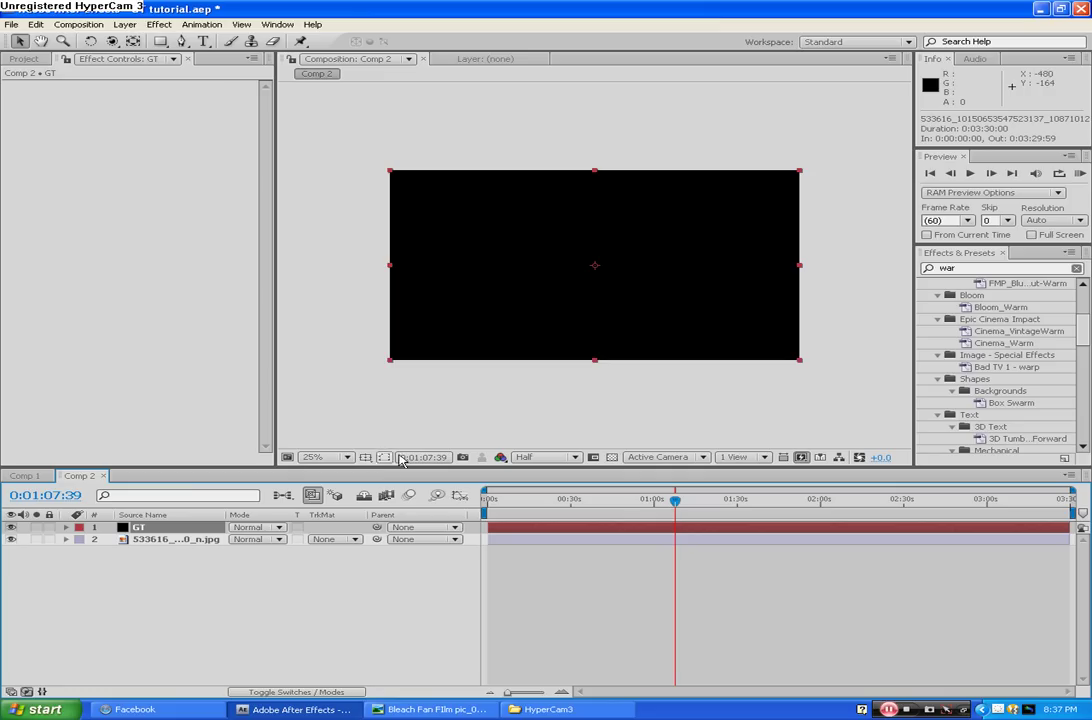
pyautogui.click(985, 270)
pyautogui.press('BackSpace')
pyautogui.press('BackSpace')
pyautogui.press('BackSpace')
pyautogui.write('cc pa')
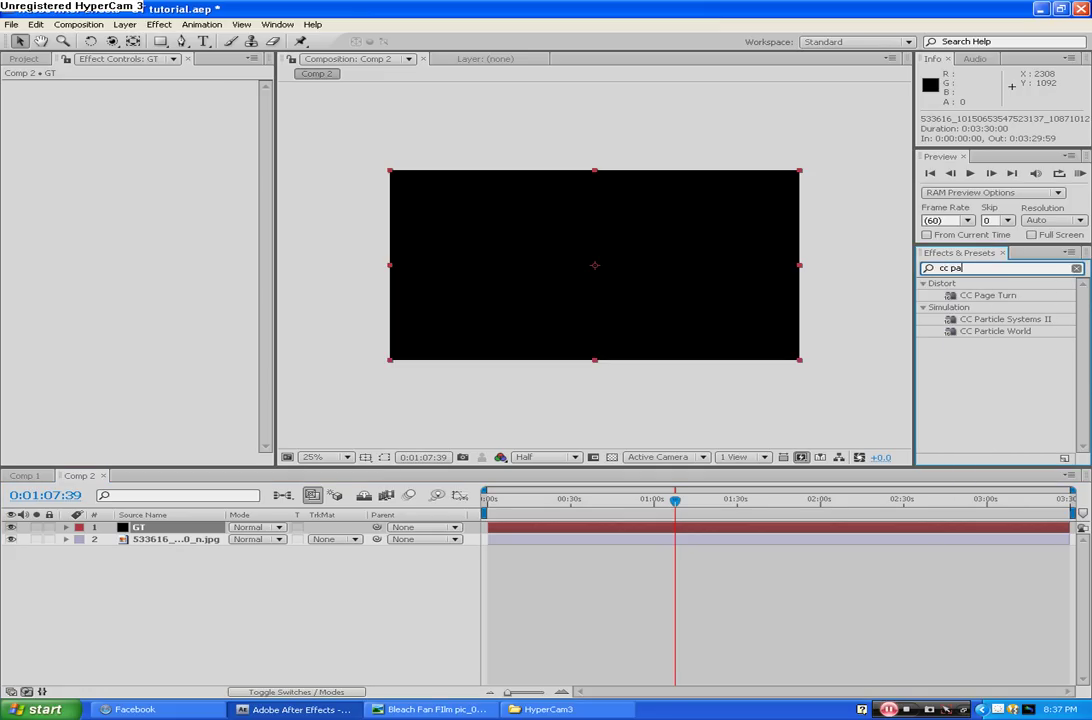
pyautogui.moveTo(975, 331); pyautogui.dragTo(652, 306)
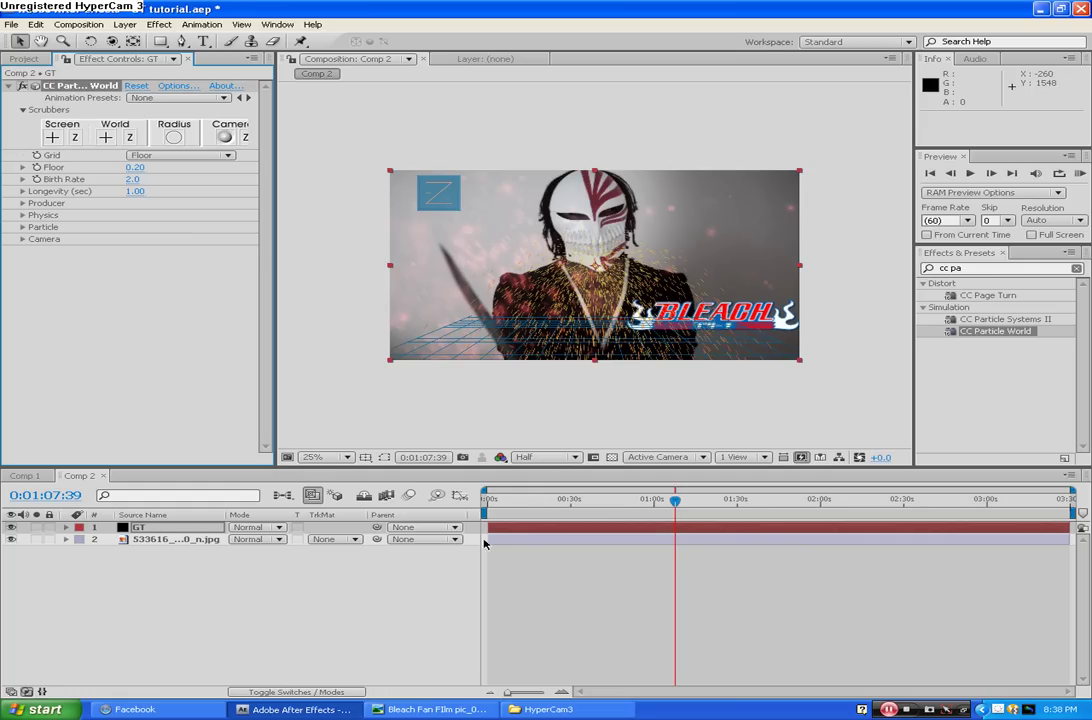
# Set Physics Gravity to -0.500 and producer Position Z to -0.18
pyautogui.moveTo(515, 500); pyautogui.dragTo(600, 503)
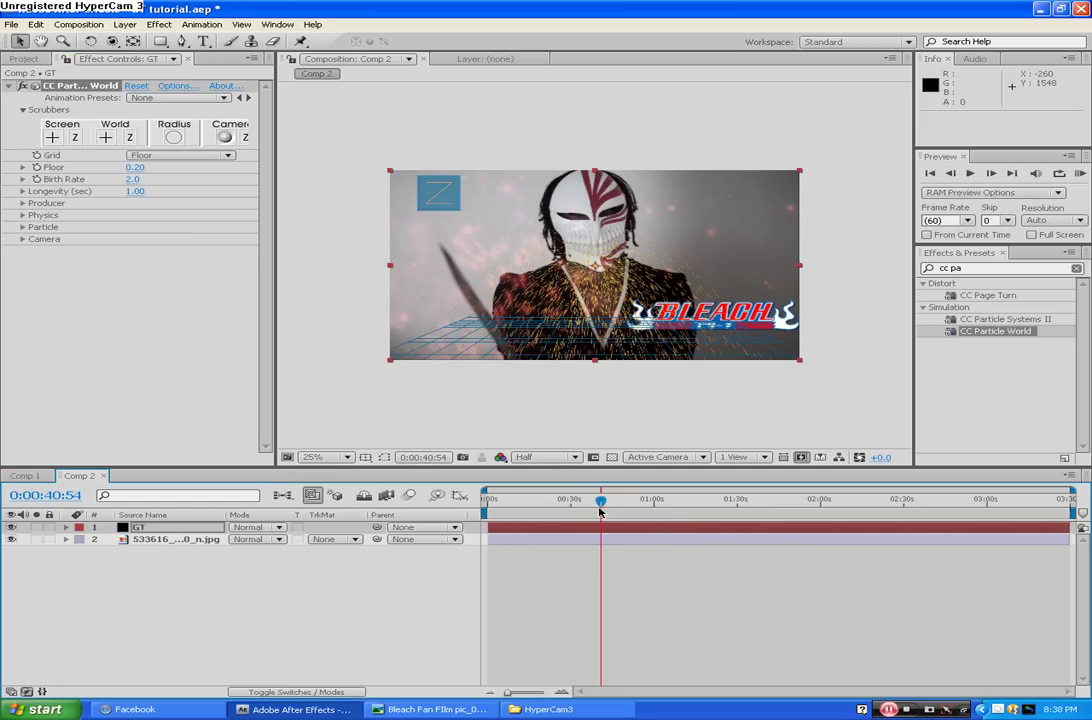
pyautogui.click(22, 215)
pyautogui.click(137, 262)
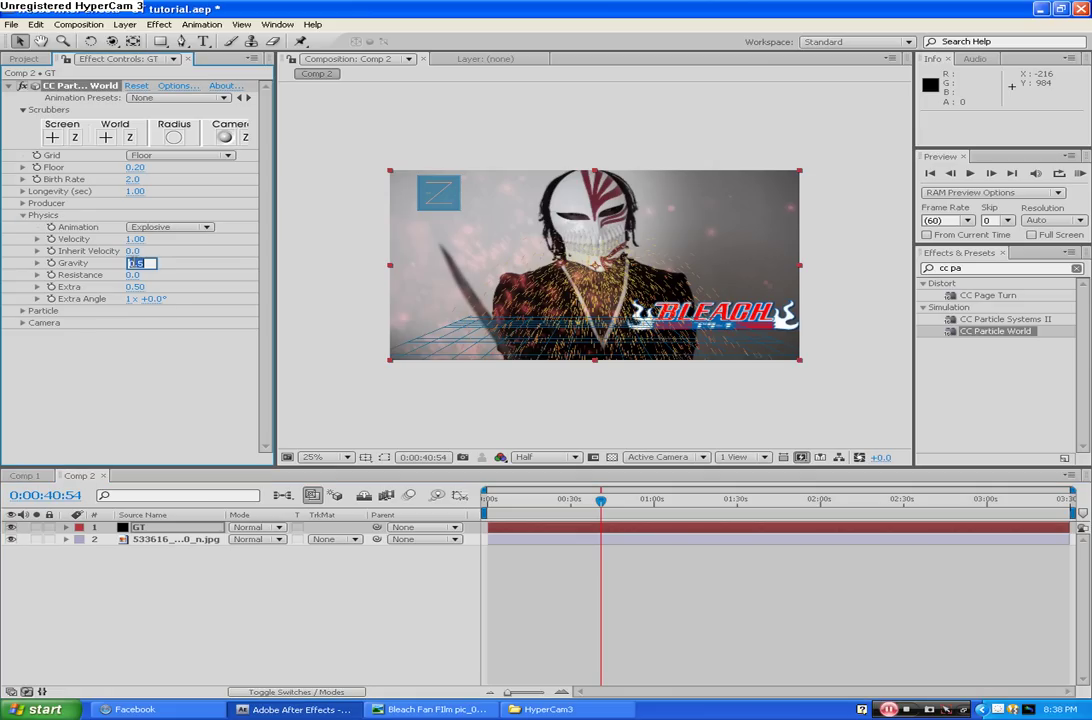
pyautogui.write('-')
pyautogui.write('0')
pyautogui.write('.500')
pyautogui.press('Return')
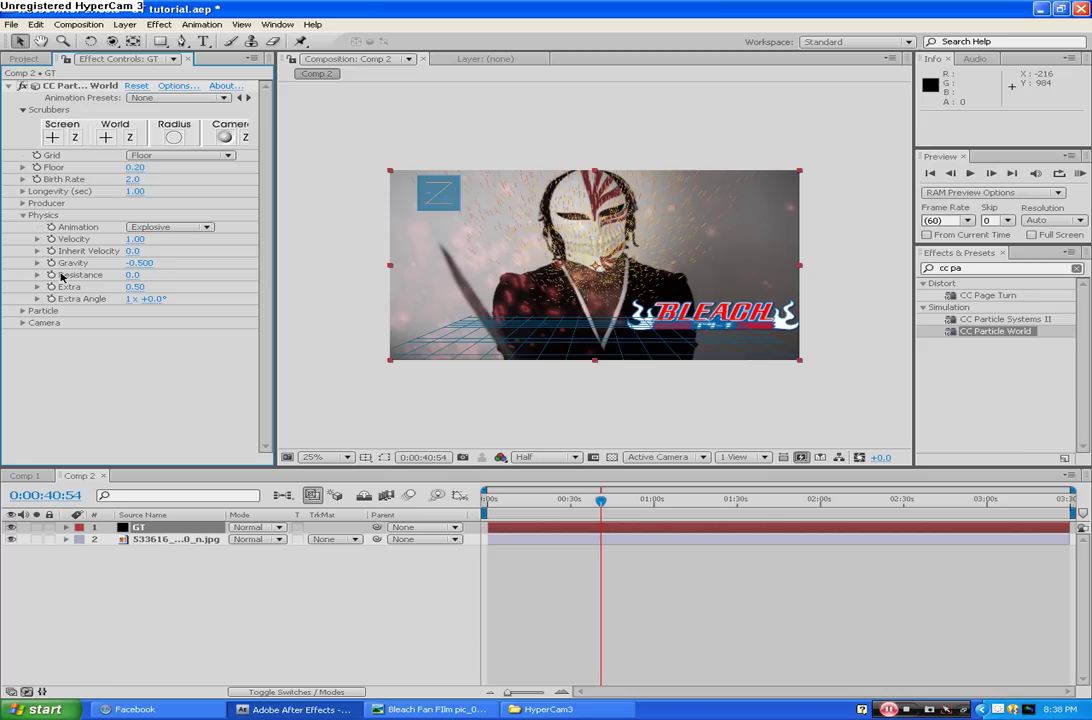
pyautogui.click(23, 203)
pyautogui.moveTo(135, 239); pyautogui.dragTo(148, 216)
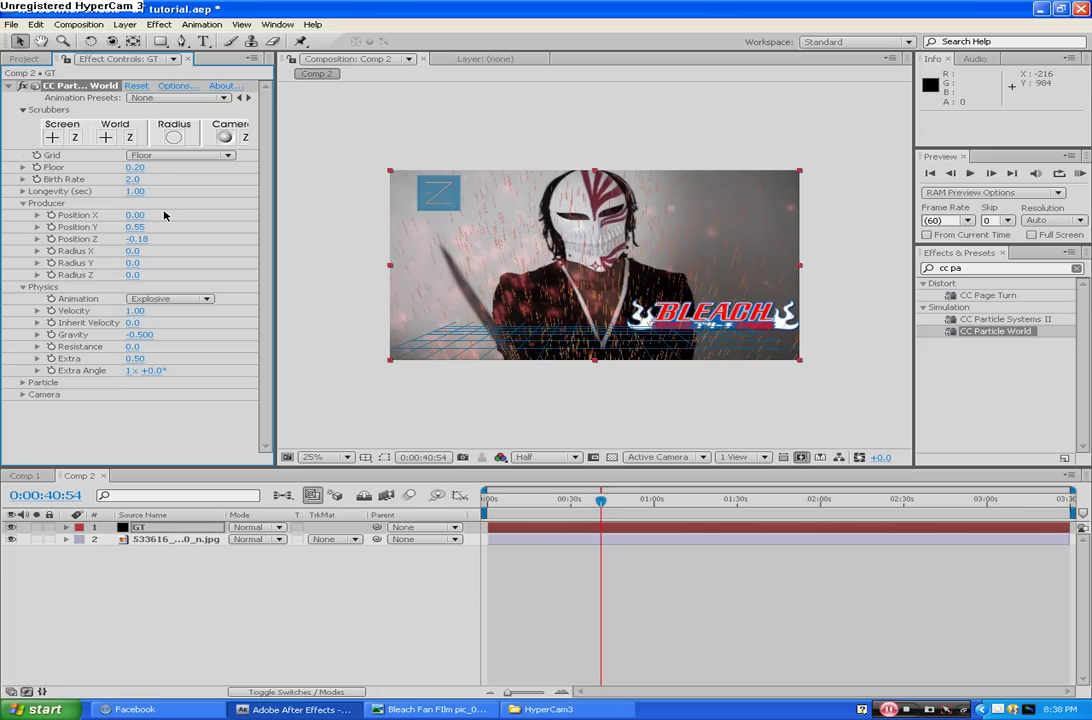
# Turn the particle grid off and expand the Particle settings
pyautogui.click(160, 155)
pyautogui.click(150, 97)
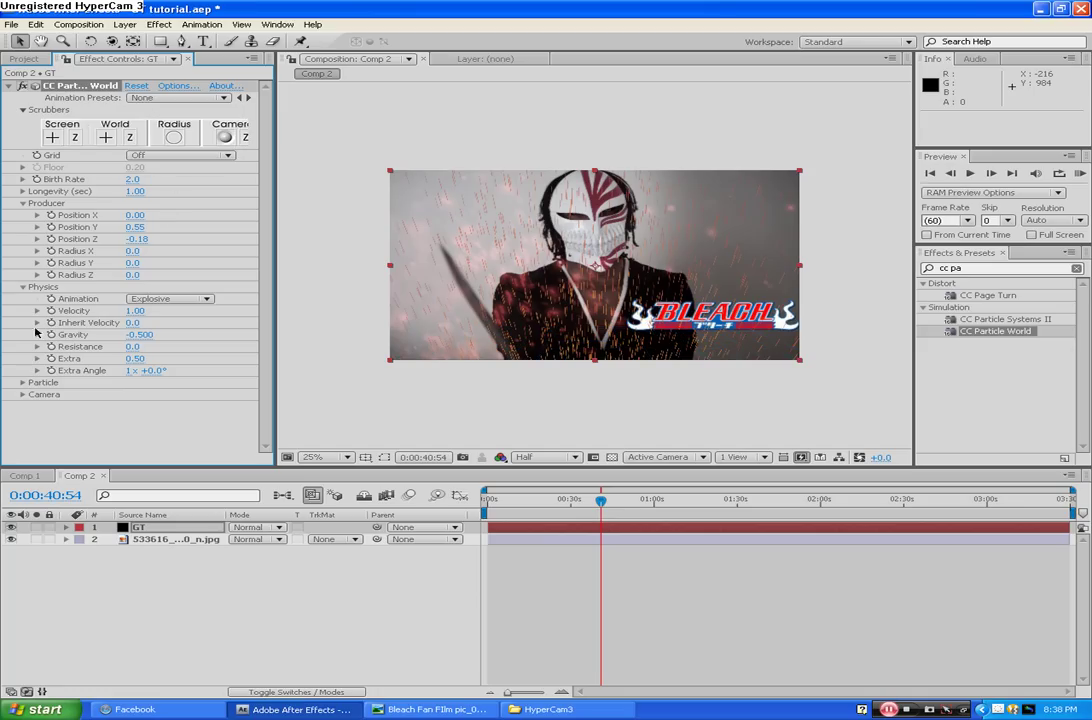
pyautogui.click(22, 383)
pyautogui.scroll(-4, 90, 388)
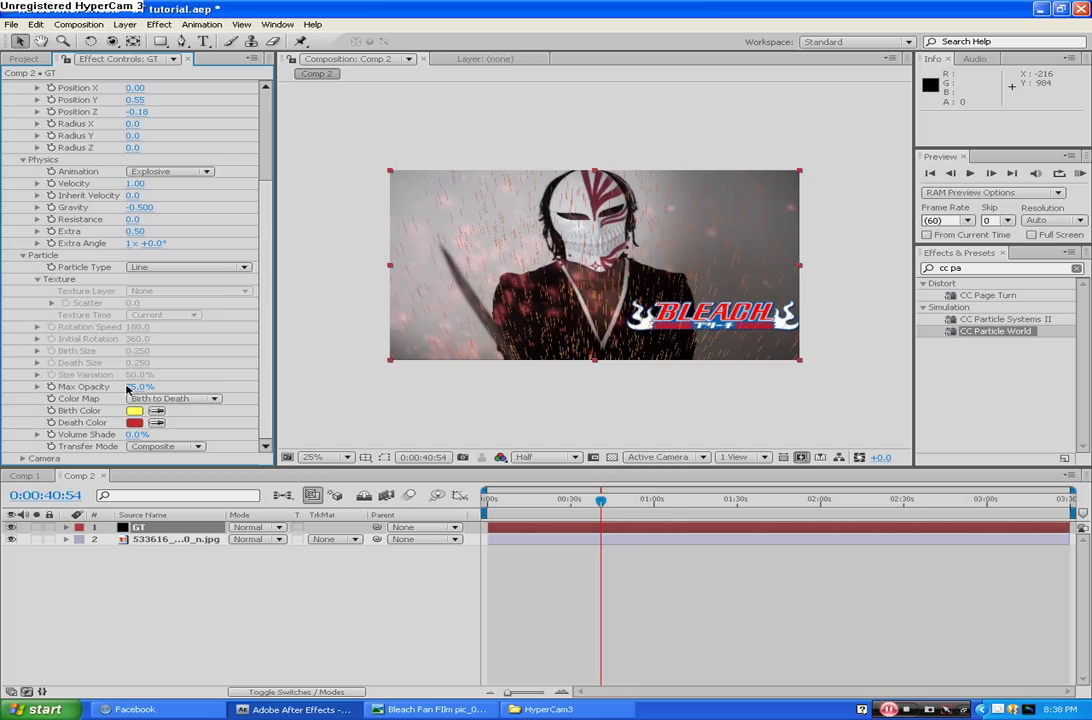
# Make the particles black at birth and red FC0707 at death
pyautogui.click(134, 410)
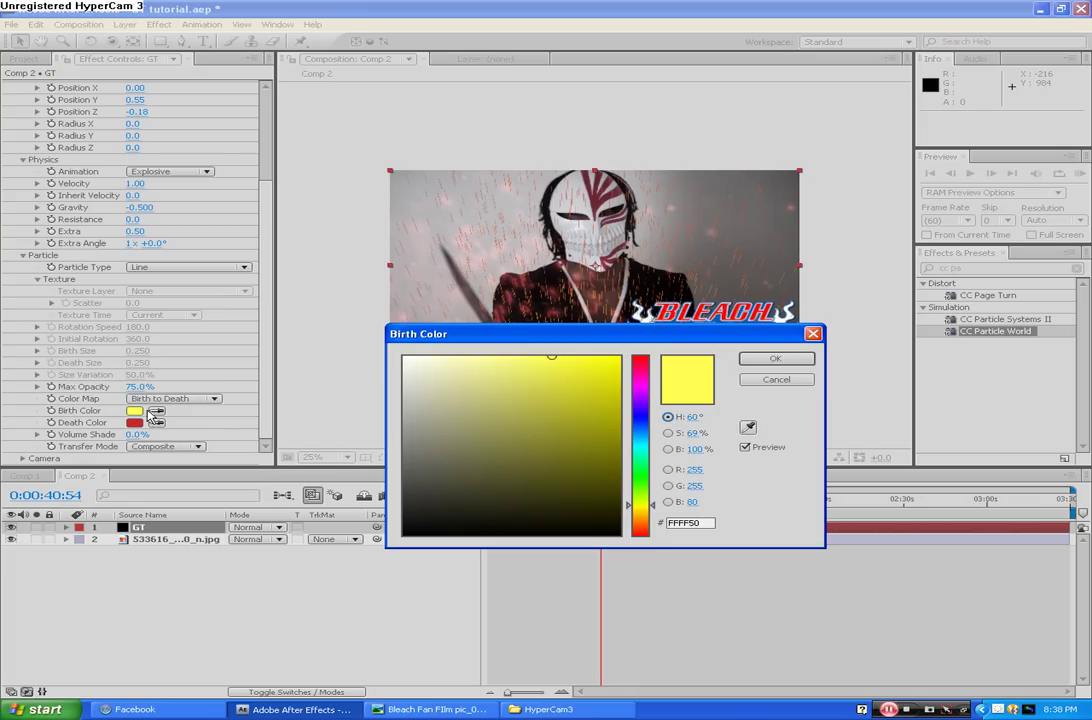
pyautogui.moveTo(426, 401)
pyautogui.mouseDown()
pyautogui.moveTo(443, 525)
pyautogui.moveTo(406, 531)
pyautogui.mouseUp()
pyautogui.press('Return')
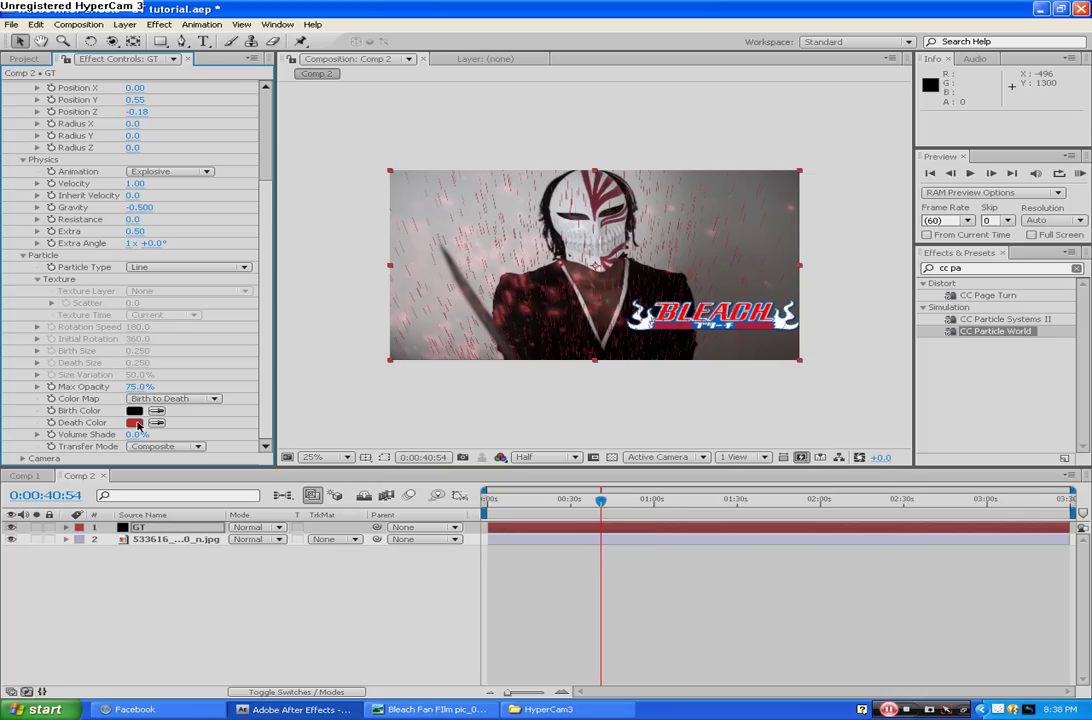
pyautogui.click(136, 423)
pyautogui.click(614, 358)
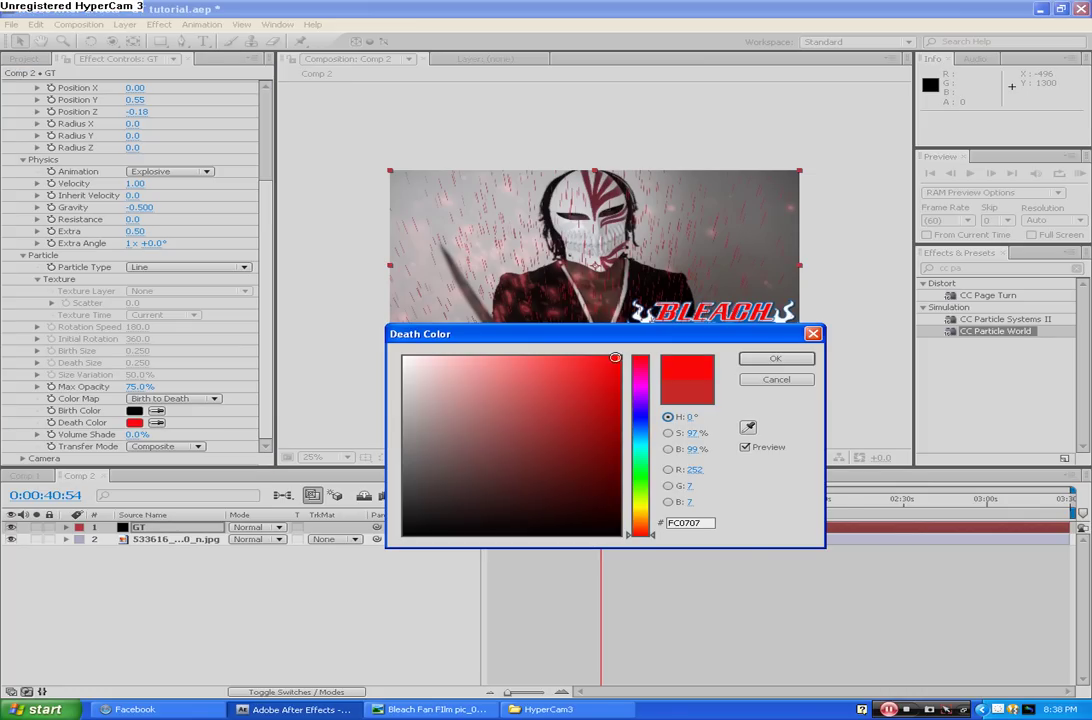
pyautogui.click(763, 360)
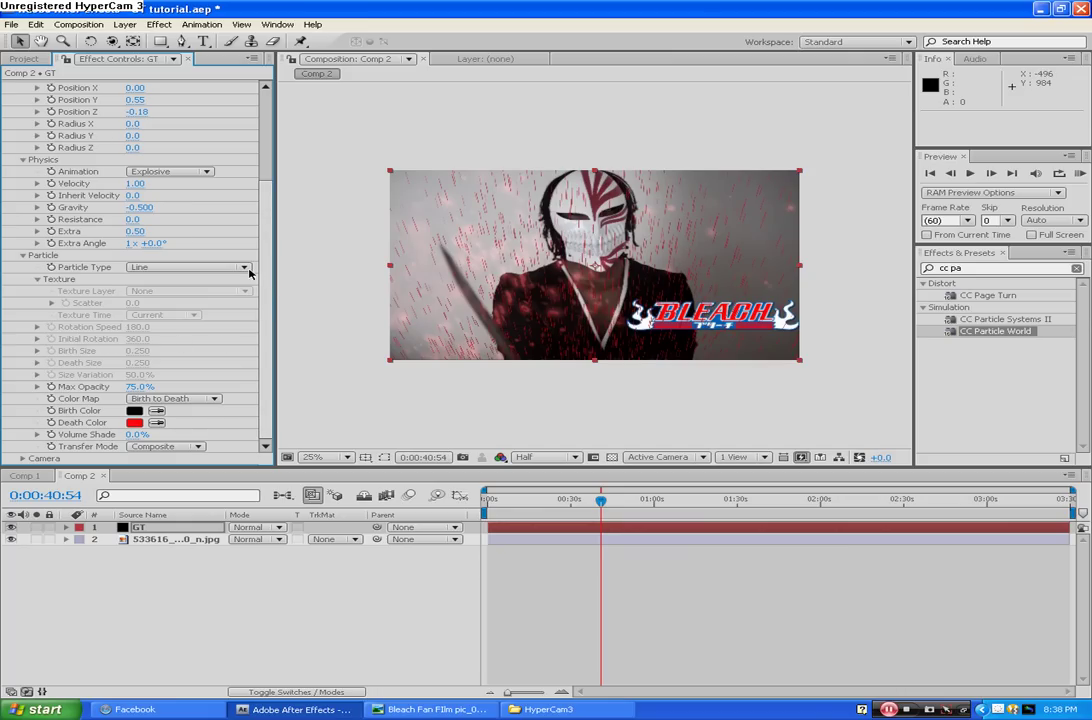
pyautogui.scroll(3, 220, 235)
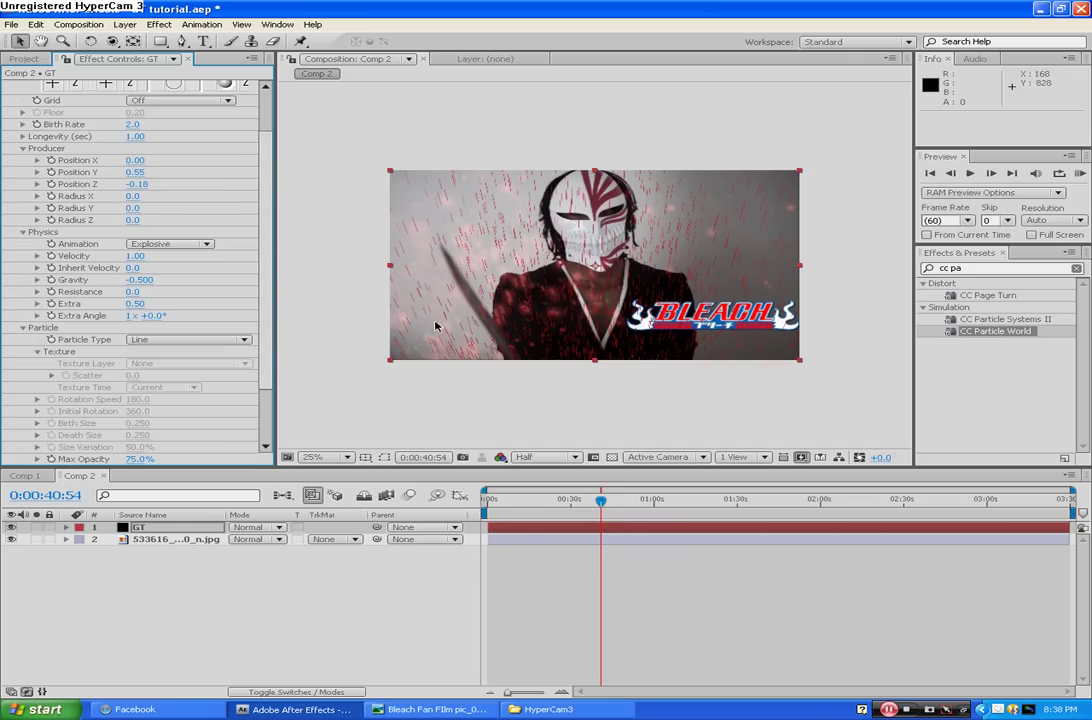
pyautogui.scroll(2, 130, 291)
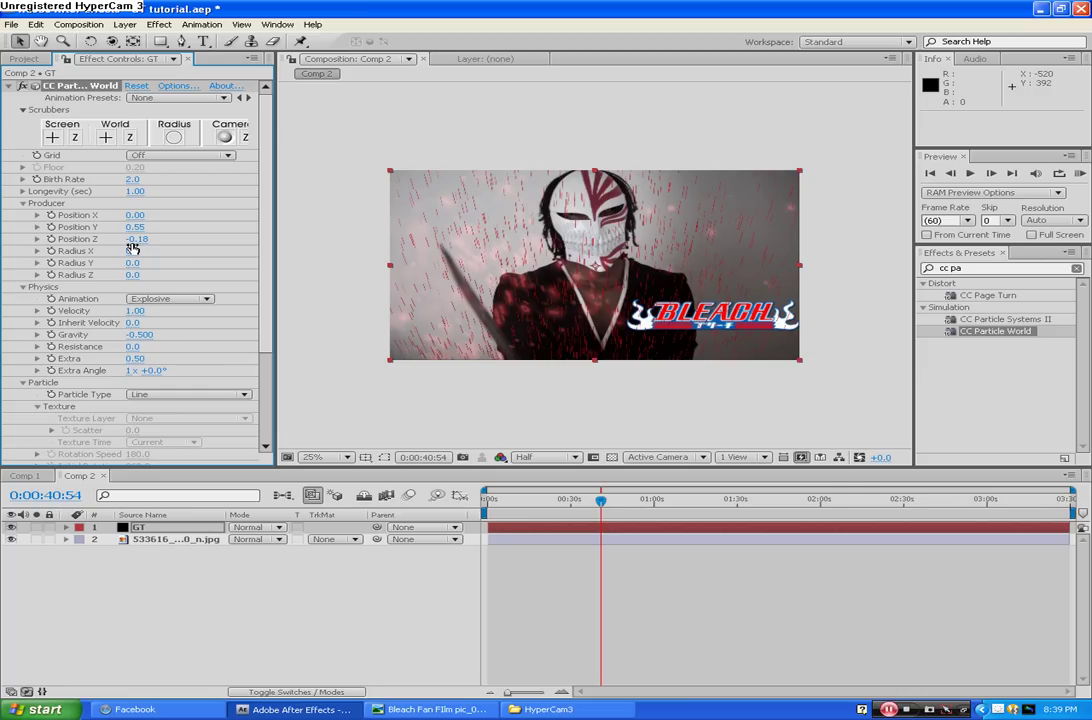
# Add Fast Blur to GT with Repeat Edge Pixels on and Blurriness 5.0
pyautogui.click(162, 26)
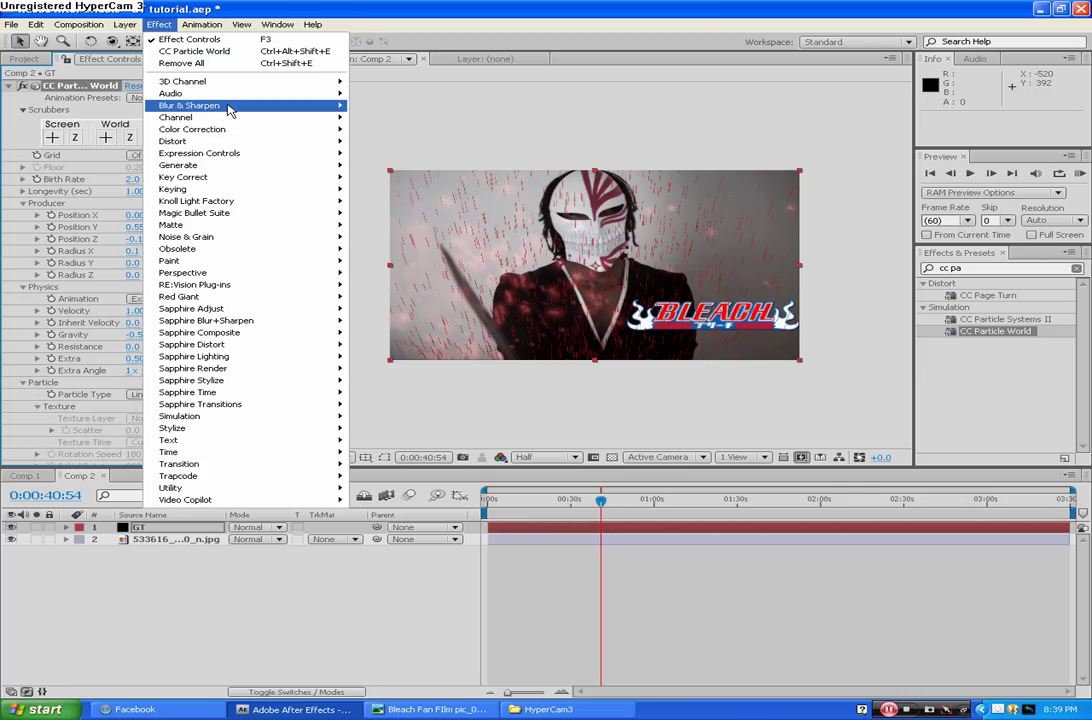
pyautogui.moveTo(232, 107)
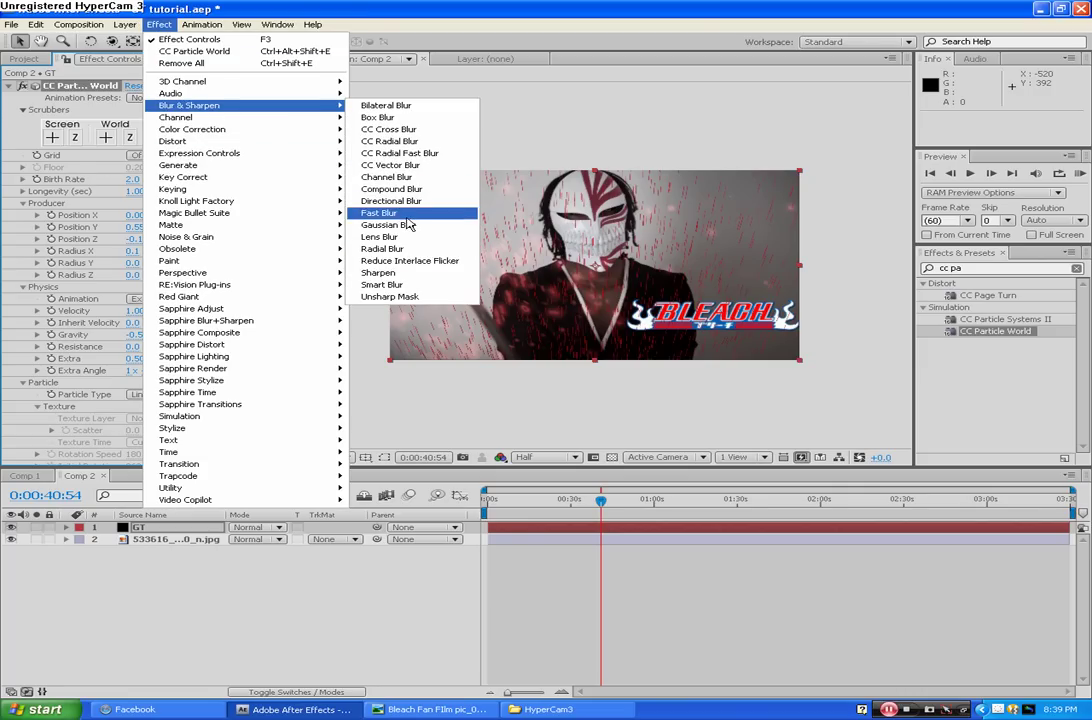
pyautogui.click(372, 212)
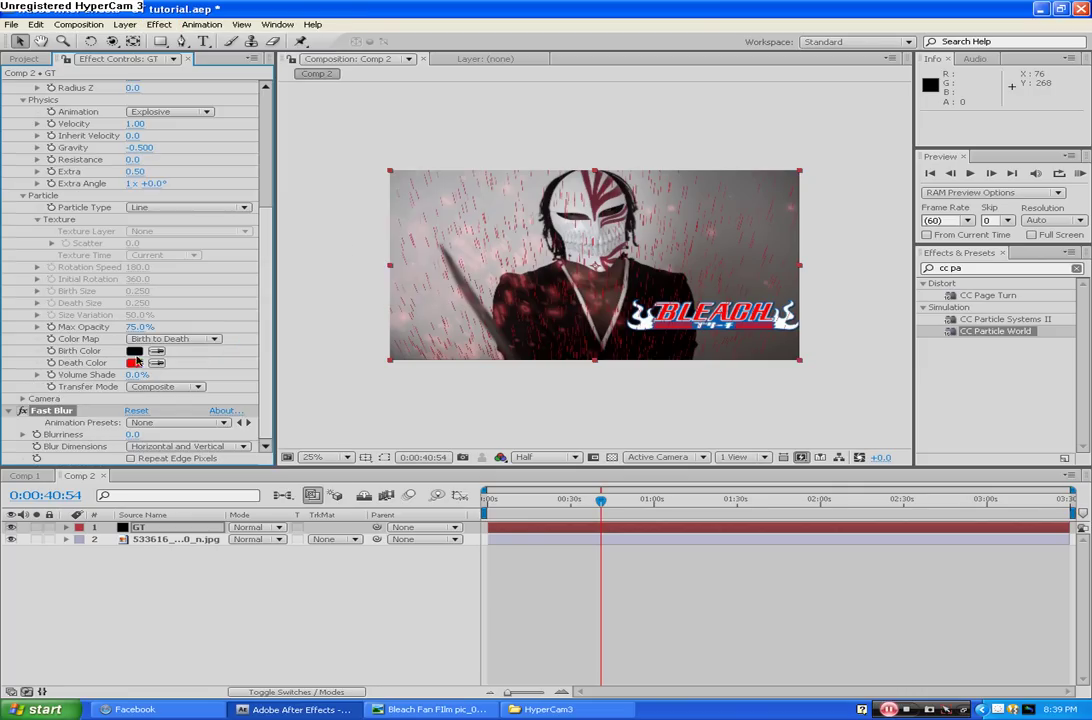
pyautogui.click(130, 458)
pyautogui.click(137, 436)
pyautogui.write('5')
pyautogui.click(170, 434)
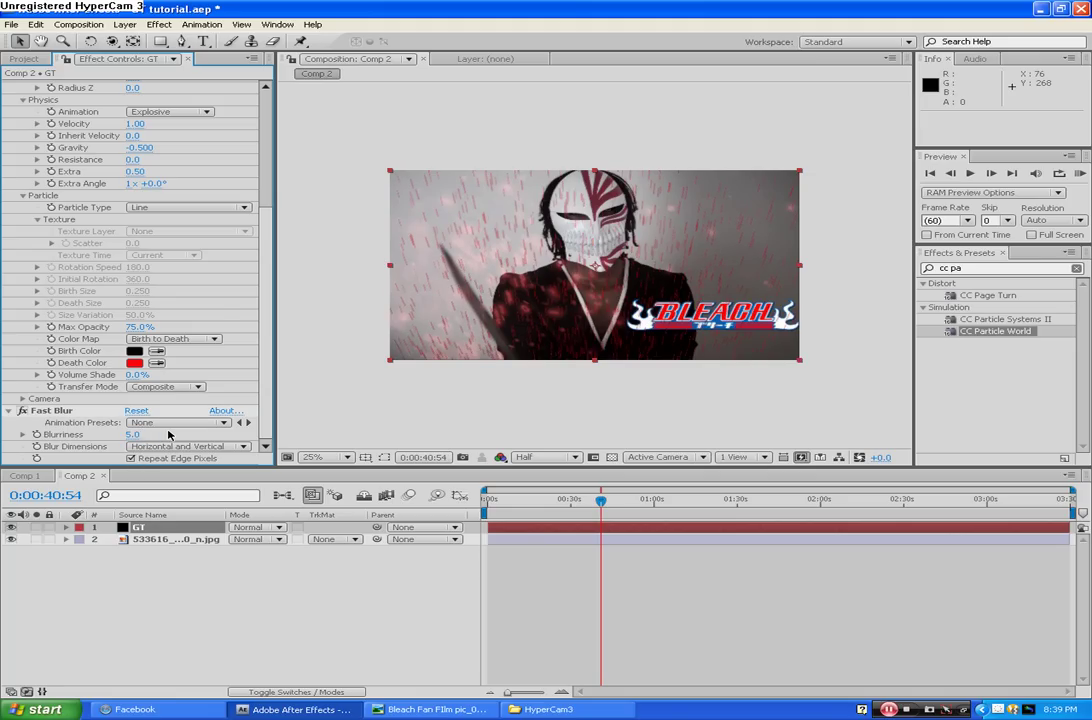
# Collapse the CC Particle World and Fast Blur settings and add Tritone to GT
pyautogui.scroll(6, 22, 113)
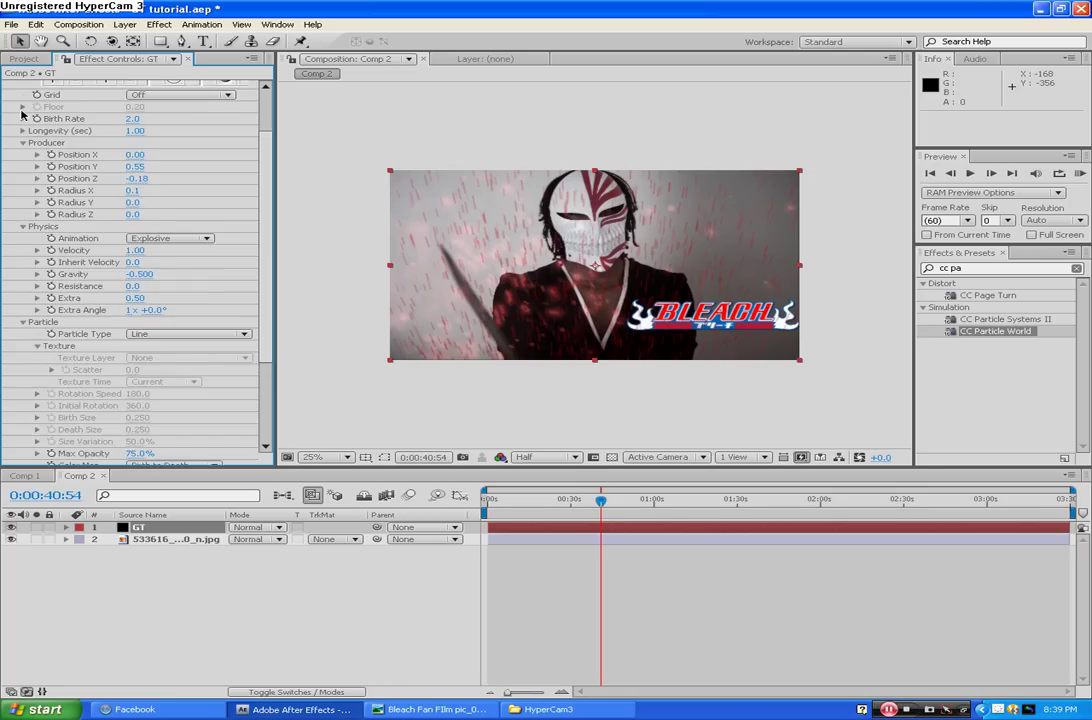
pyautogui.click(8, 85)
pyautogui.click(8, 97)
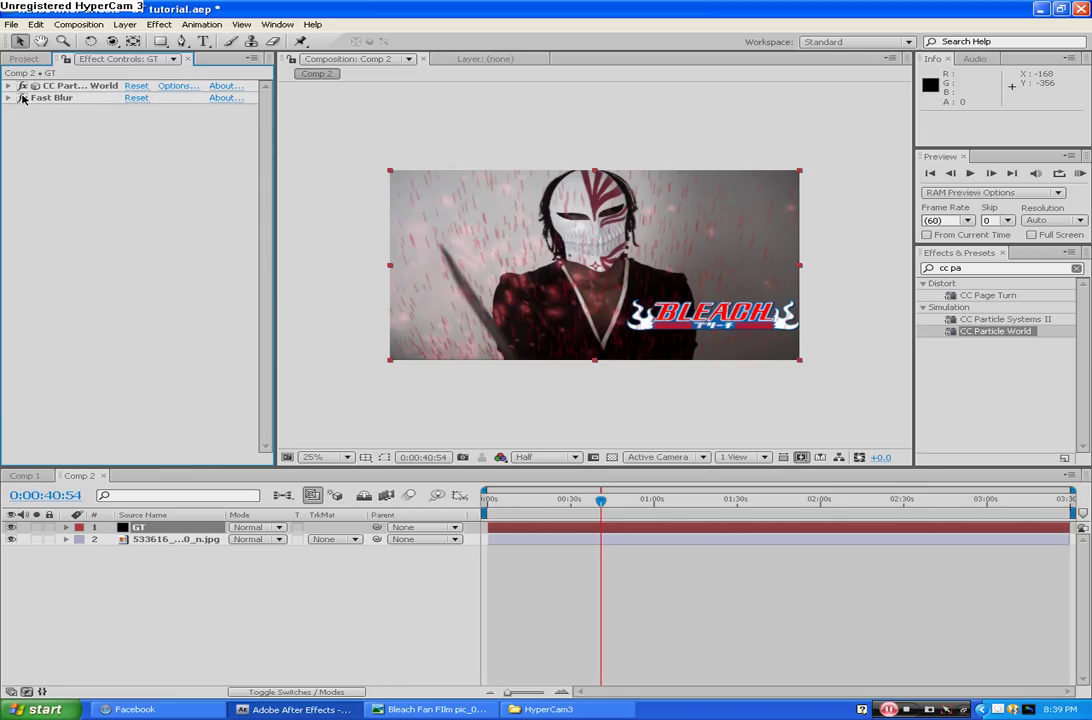
pyautogui.click(157, 25)
pyautogui.moveTo(213, 133)
pyautogui.click(376, 476)
# Set the Tritone highlights to red and save the project
pyautogui.click(133, 137)
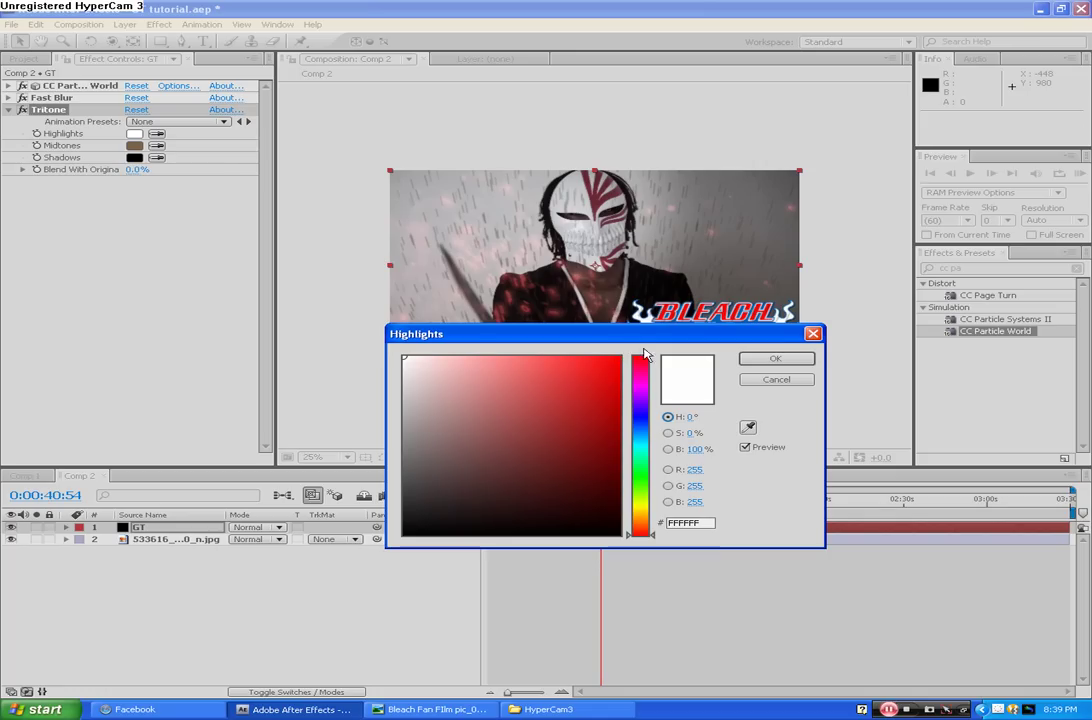
pyautogui.moveTo(618, 357); pyautogui.dragTo(615, 360)
pyautogui.click(775, 358)
pyautogui.hotkey('ctrl', 's')
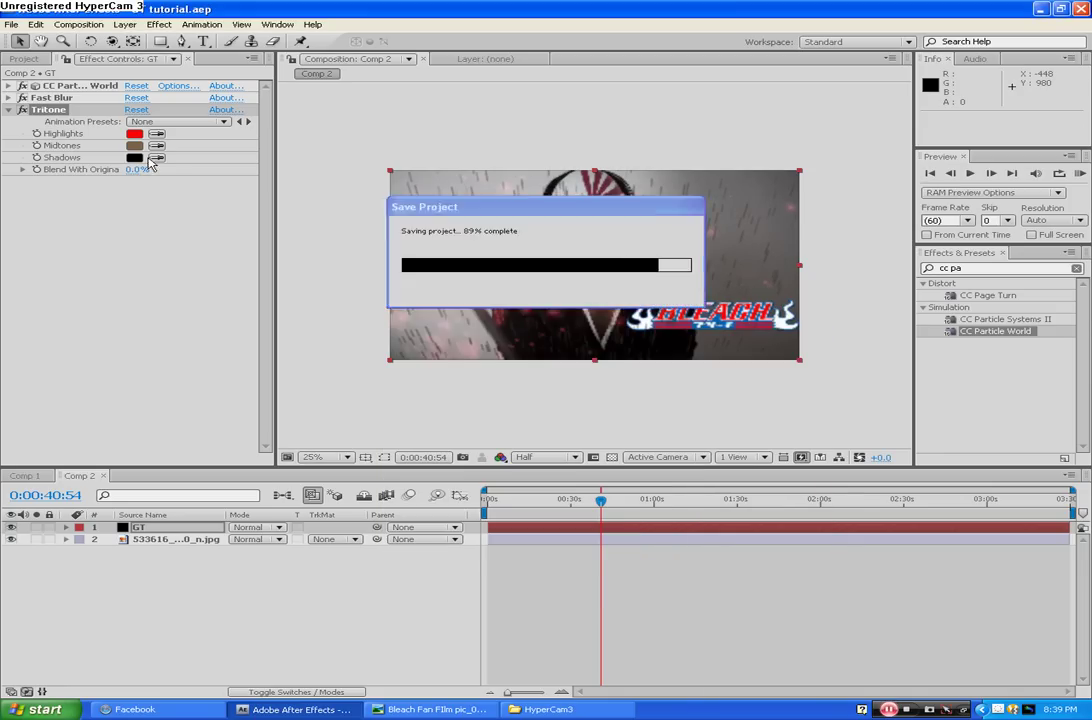
# Set the Tritone midtones to black (030303)
pyautogui.click(140, 146)
pyautogui.click(407, 532)
pyautogui.click(775, 358)
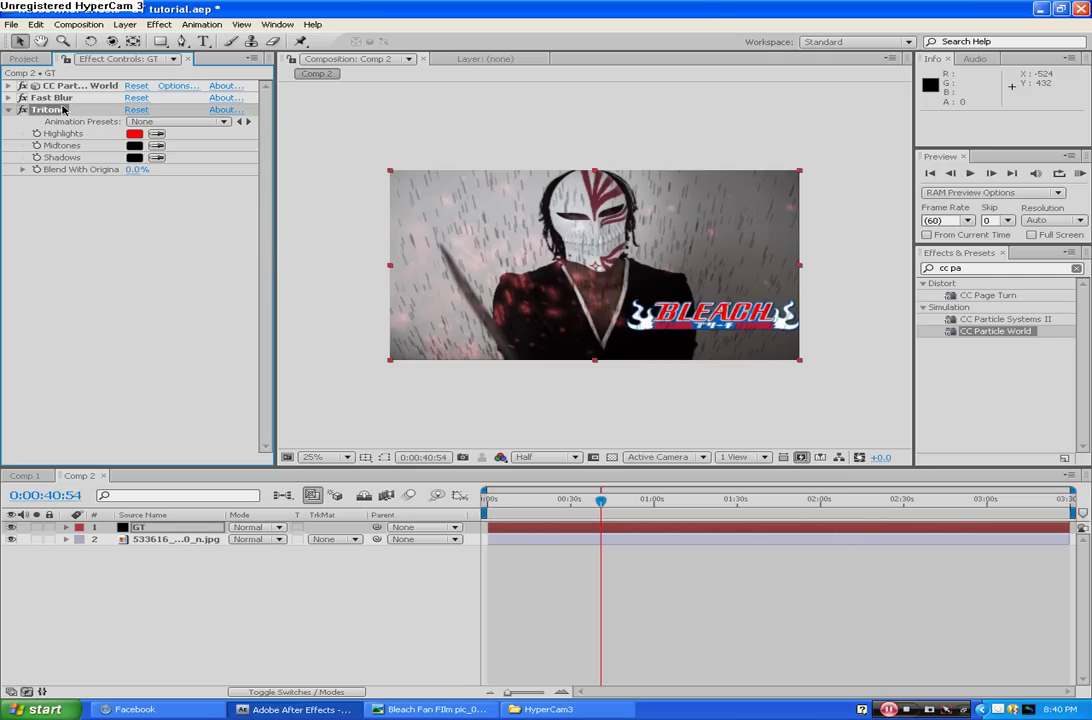
pyautogui.click(152, 24)
pyautogui.press('Escape')
# Apply the Glow effect to GT from a 'glow' search in Effects & Presets
pyautogui.hotkey('ctrl', '5')
pyautogui.press('BackSpace')
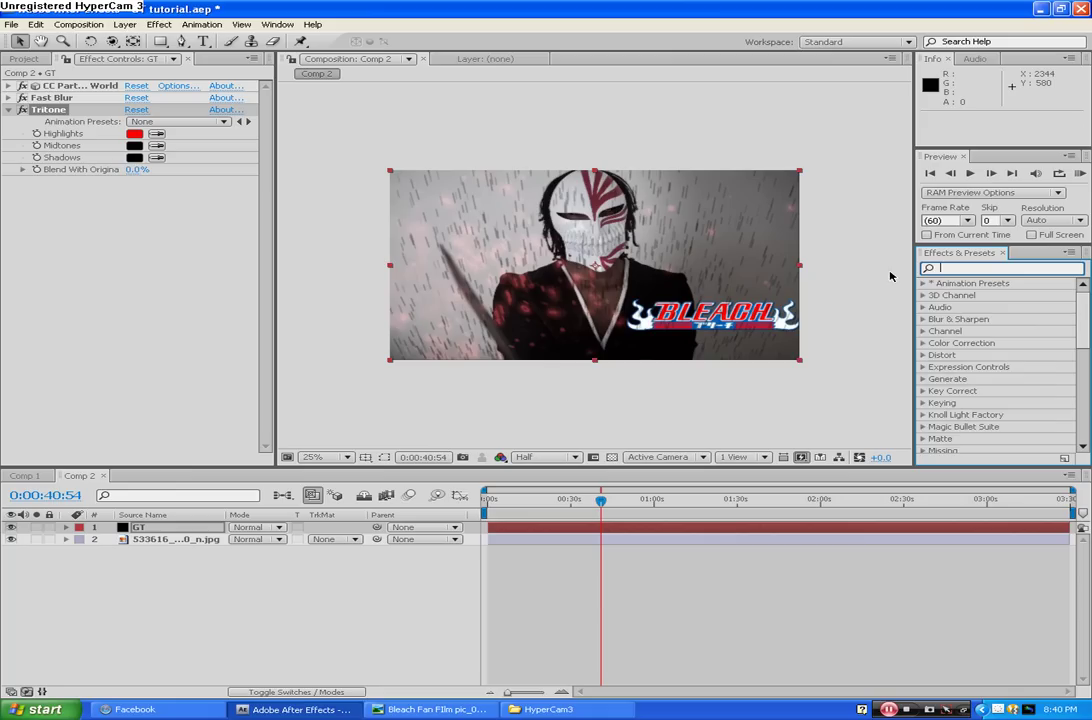
pyautogui.write('glow')
pyautogui.scroll(-3, 986, 368)
pyautogui.scroll(-10, 1085, 427)
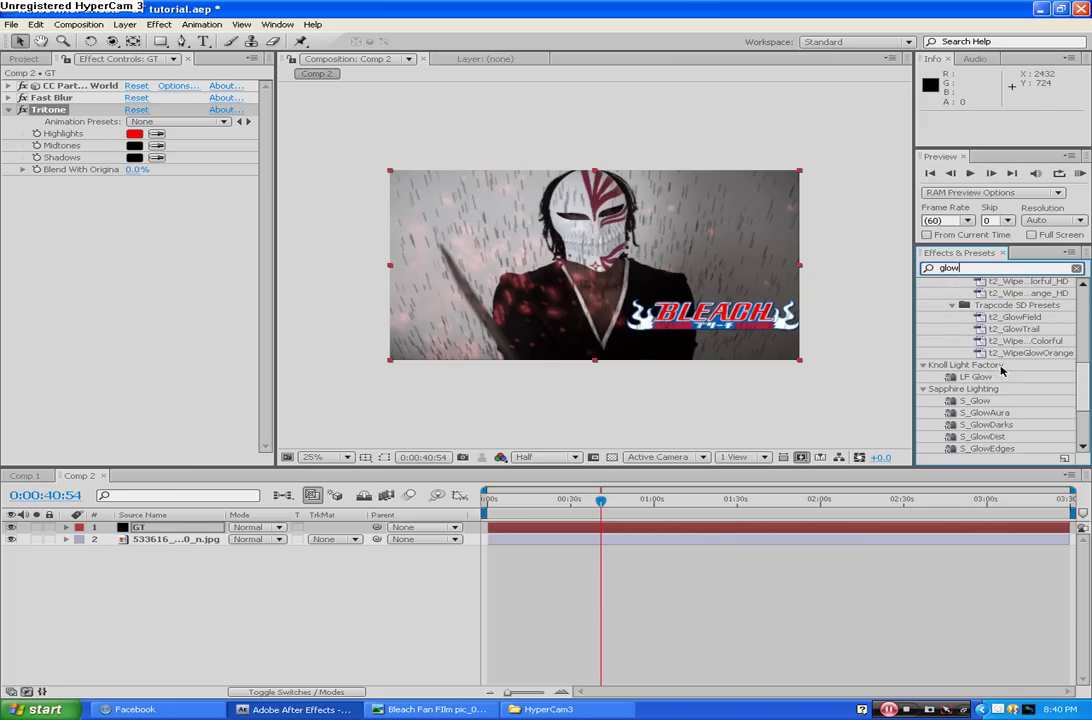
pyautogui.moveTo(969, 422); pyautogui.dragTo(171, 324)
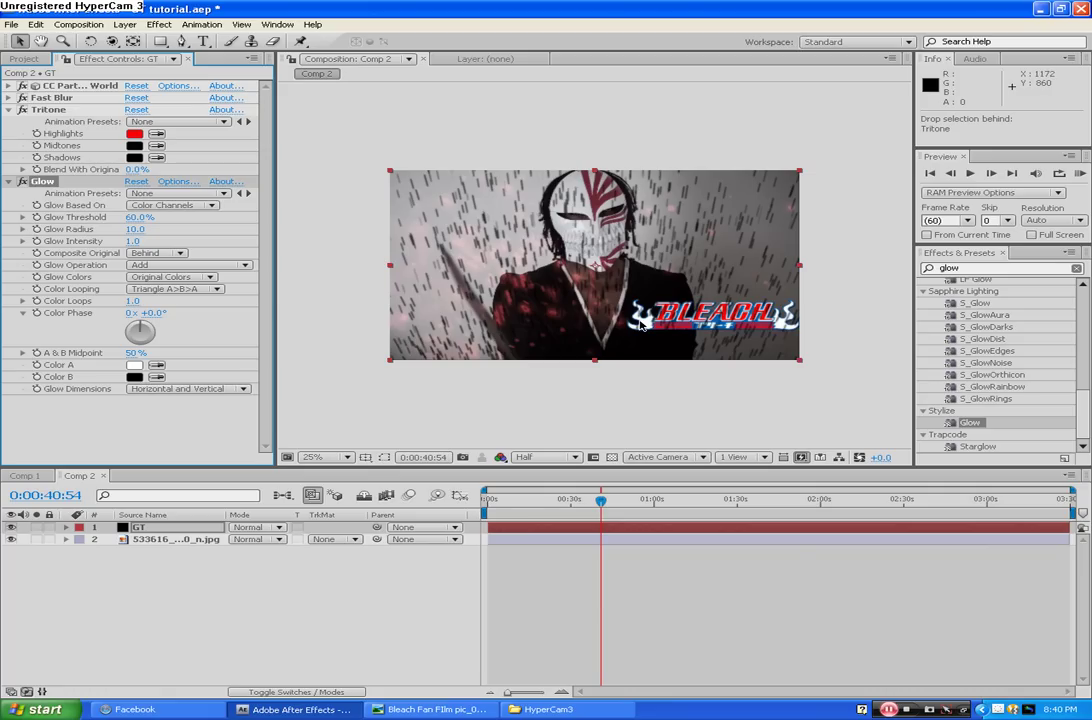
# Base the glow on Alpha Channel with A & B Colors, Sawtooth A>B looping and 2.4% threshold
pyautogui.click(178, 206)
pyautogui.click(180, 193)
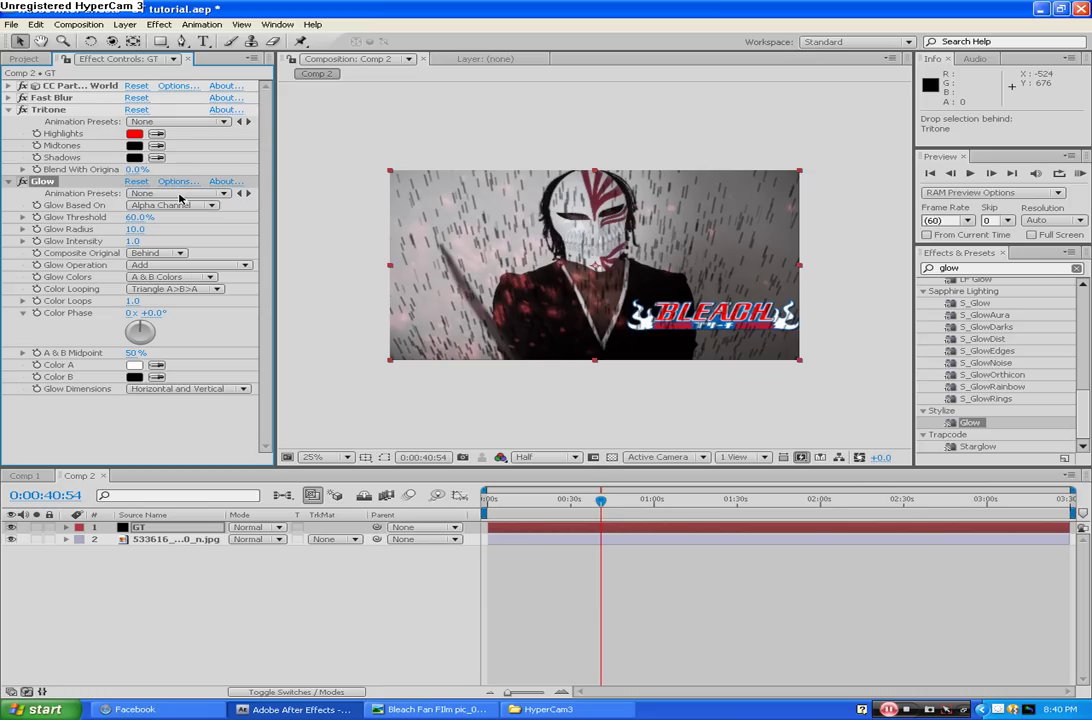
pyautogui.click(147, 281)
pyautogui.click(150, 242)
pyautogui.click(183, 292)
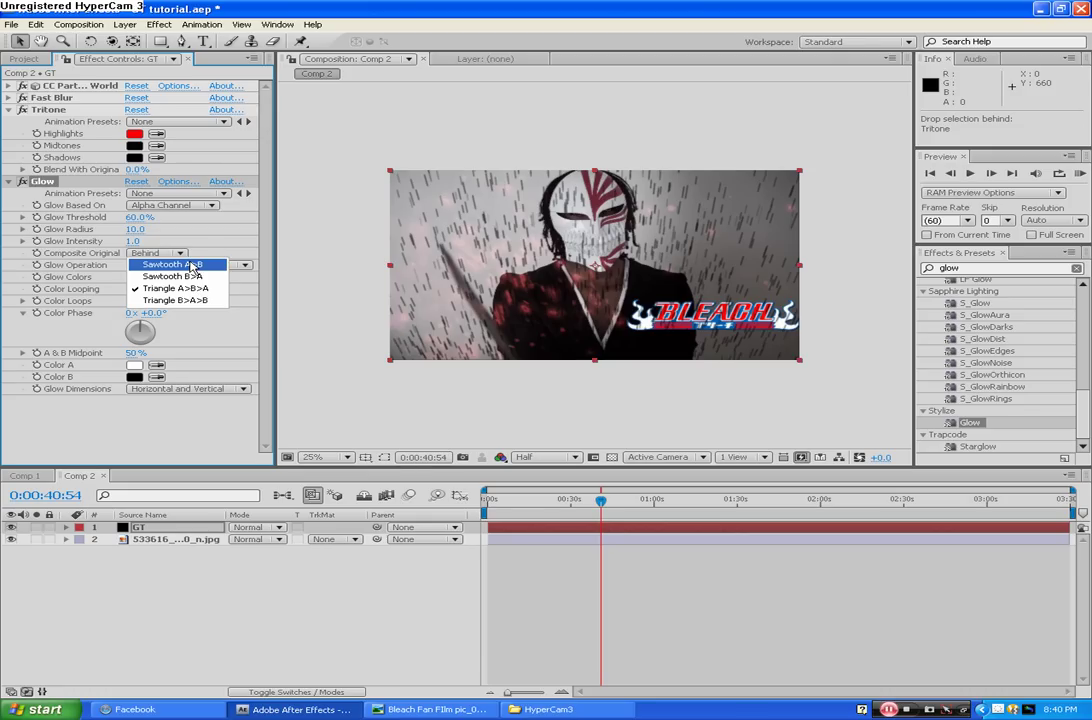
pyautogui.click(192, 266)
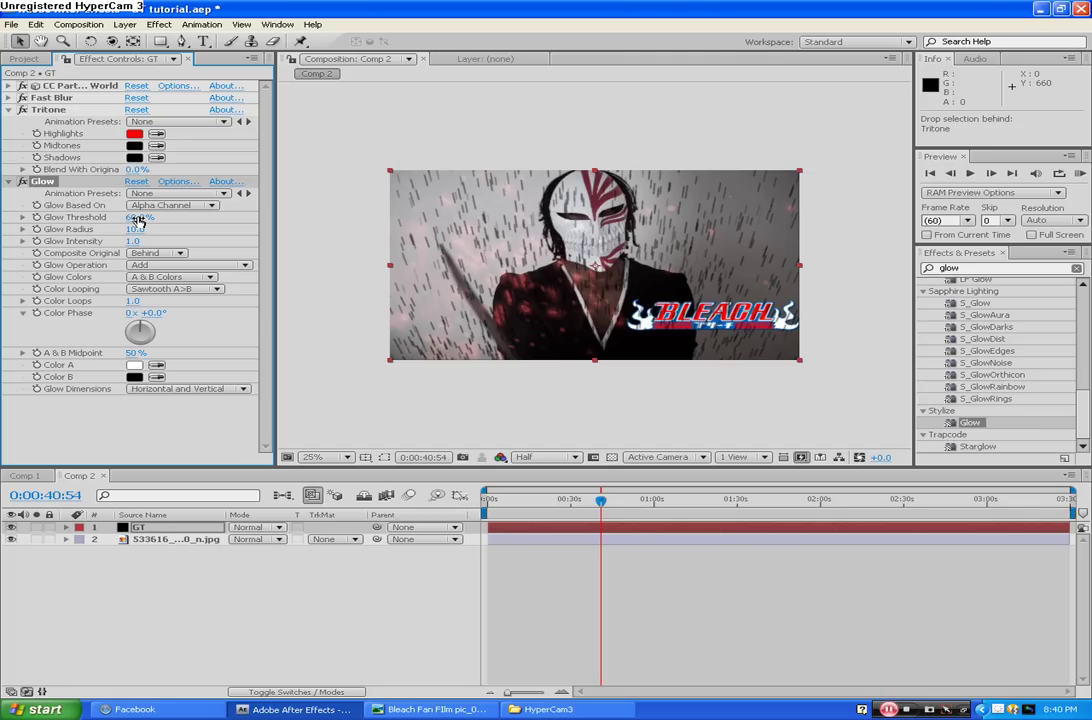
pyautogui.click(138, 218)
pyautogui.write('2.4')
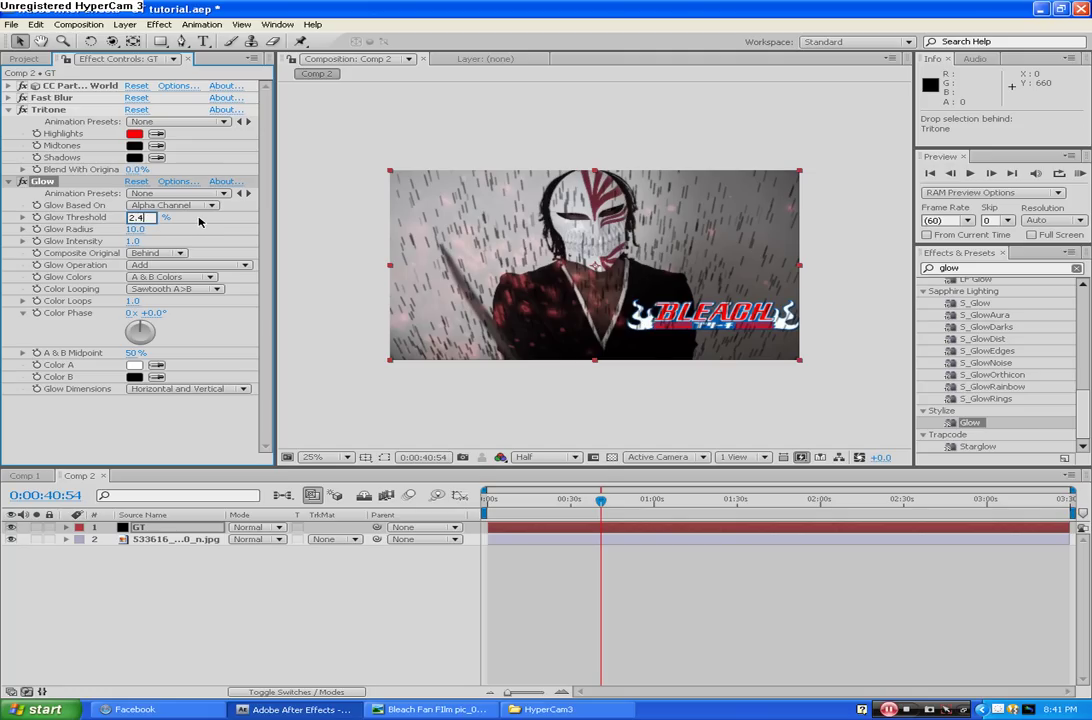
pyautogui.press('Return')
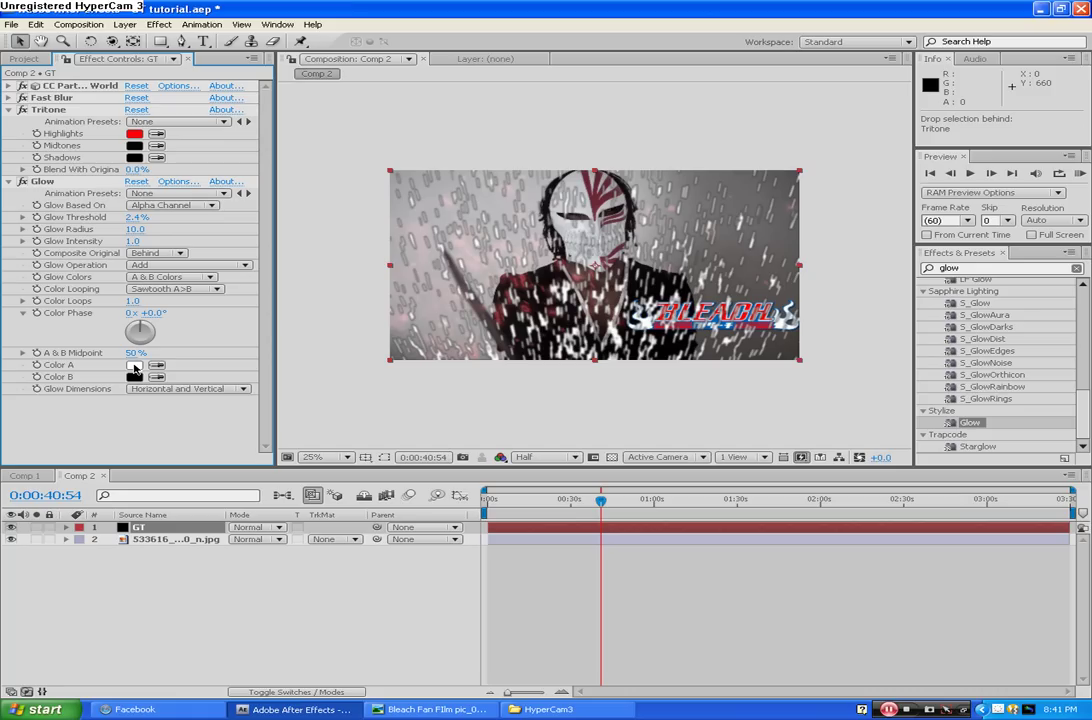
# Set the glow's Color A to black and Color B to red
pyautogui.click(135, 368)
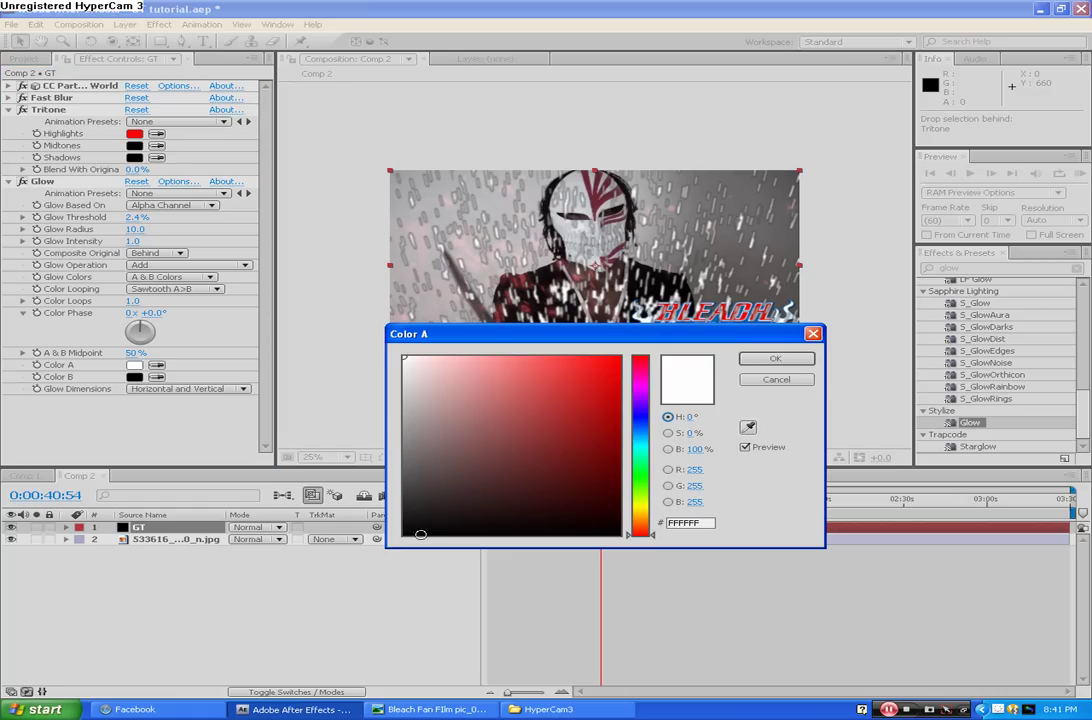
pyautogui.click(406, 533)
pyautogui.click(775, 358)
pyautogui.click(136, 377)
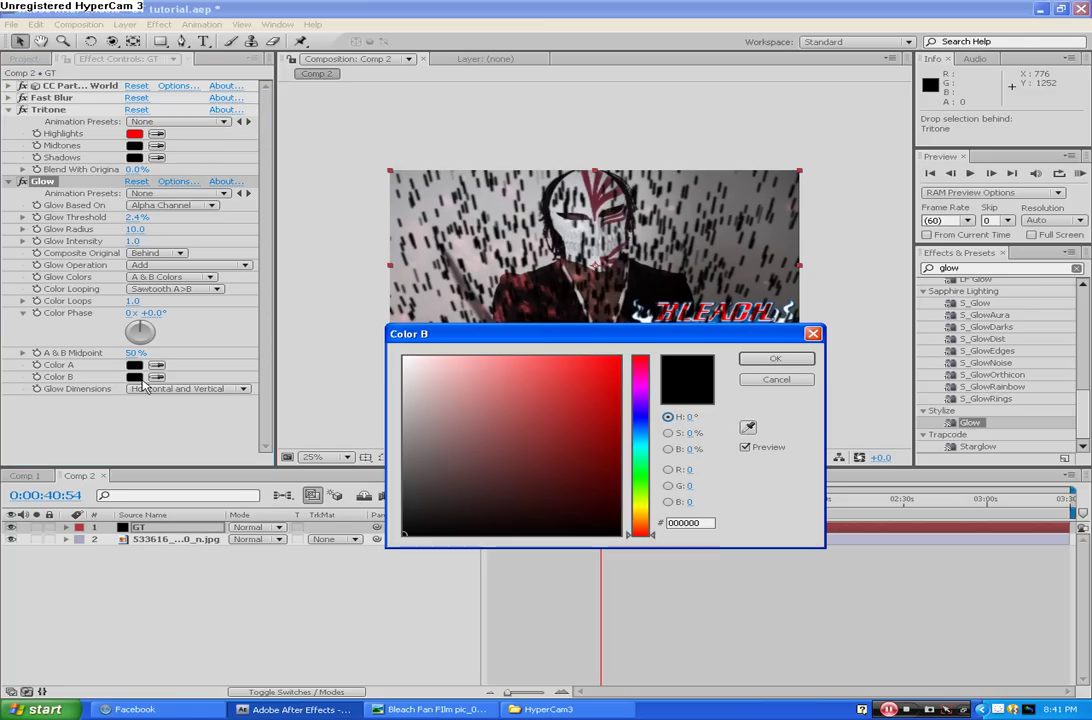
pyautogui.click(614, 357)
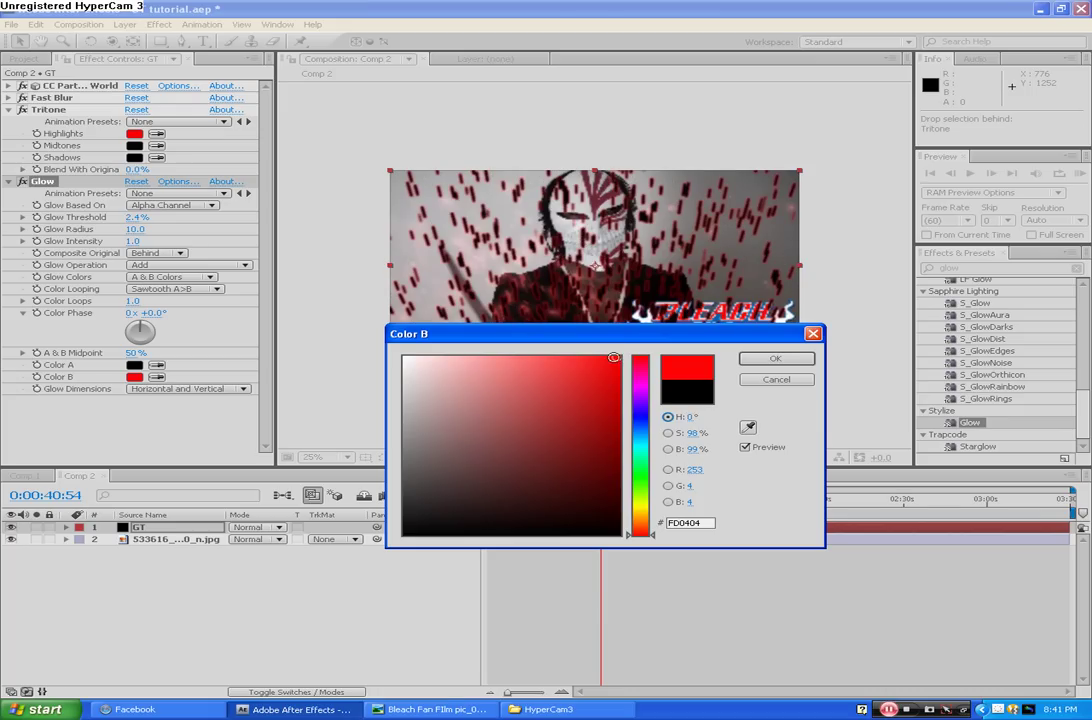
pyautogui.click(776, 358)
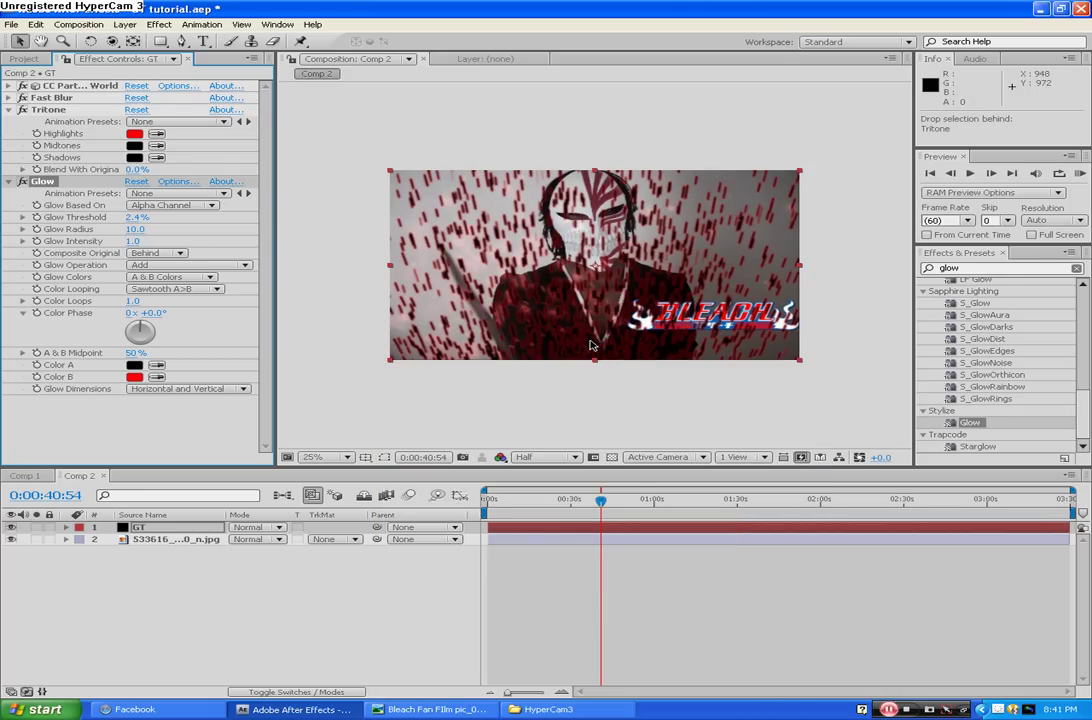
# Set Glow Radius to 50 and Glow Intensity to 1.2
pyautogui.click(136, 230)
pyautogui.write('1')
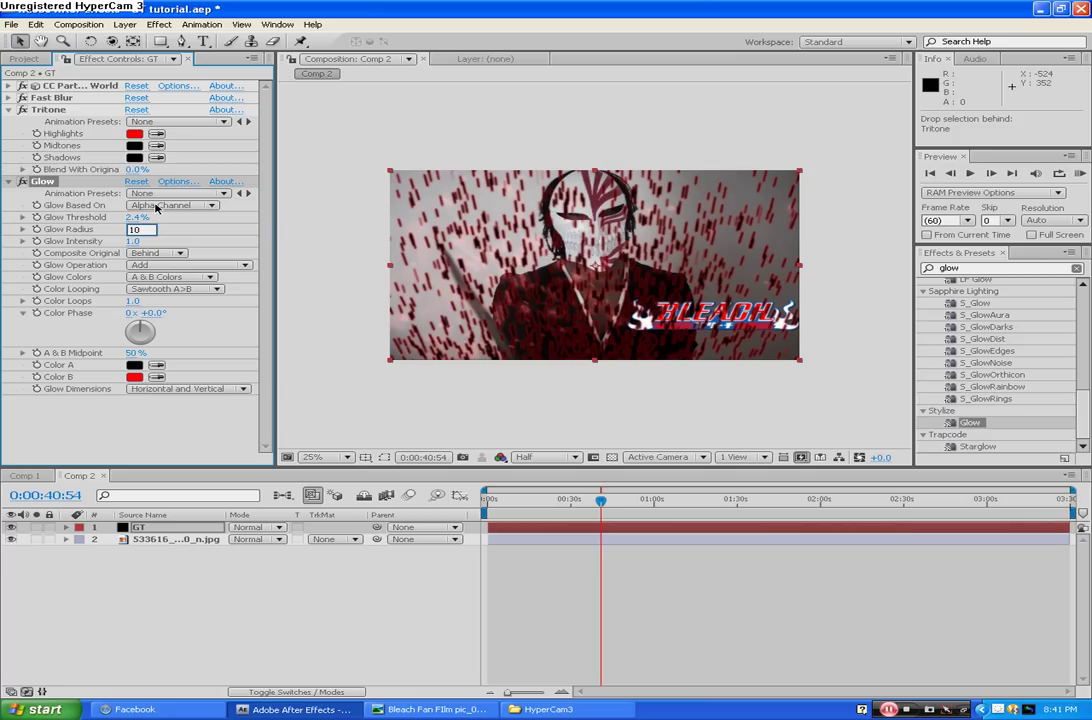
pyautogui.write('0')
pyautogui.click(158, 206)
pyautogui.click(145, 207)
pyautogui.click(140, 230)
pyautogui.write('5')
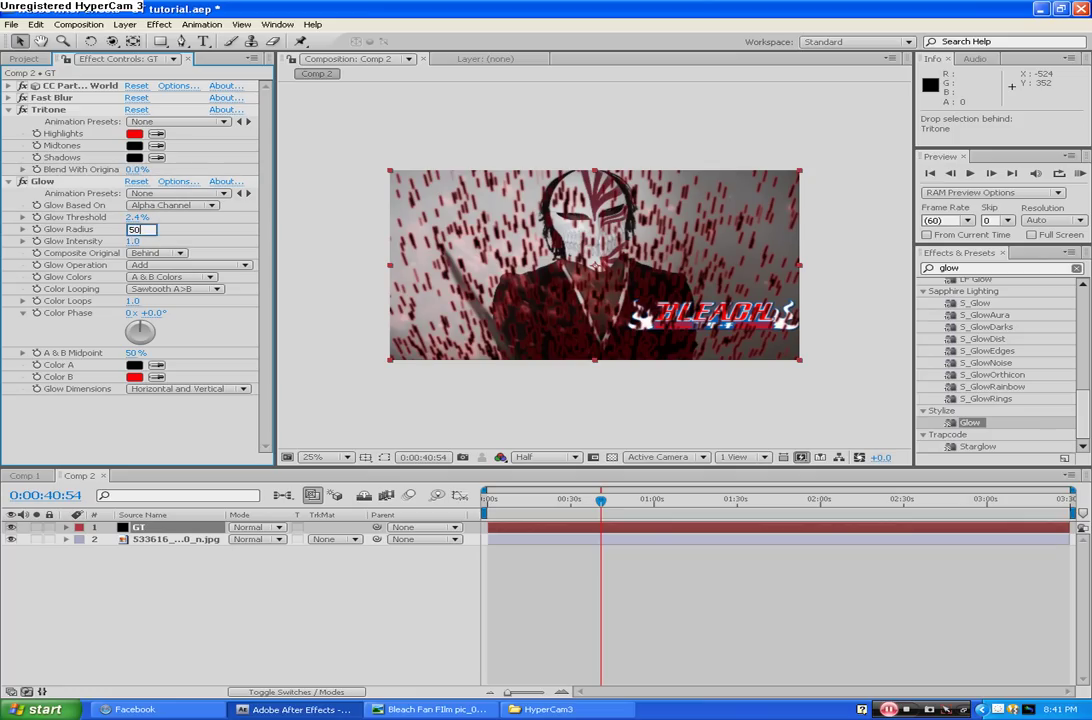
pyautogui.press('Return')
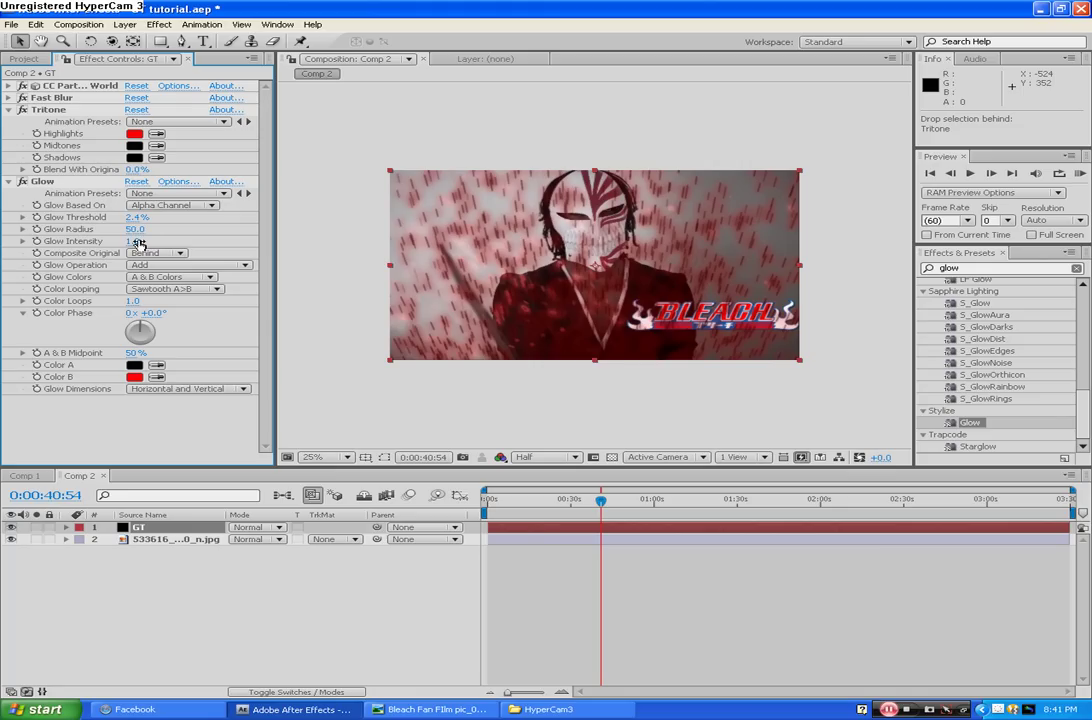
pyautogui.click(132, 241)
pyautogui.write('1')
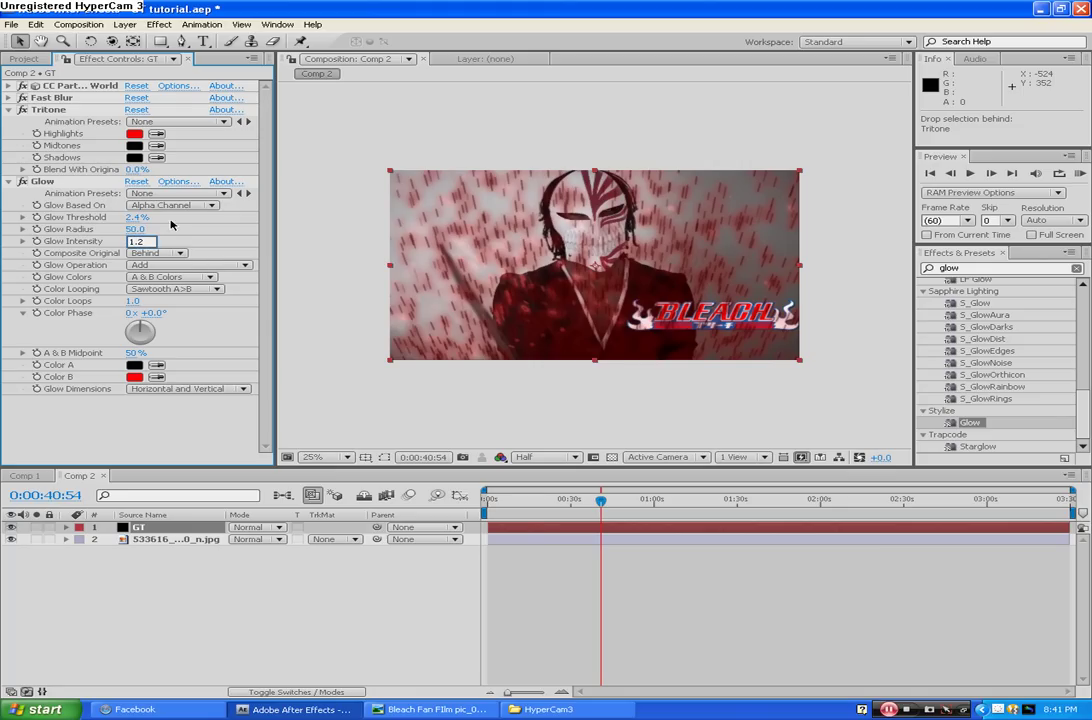
pyautogui.press('Return')
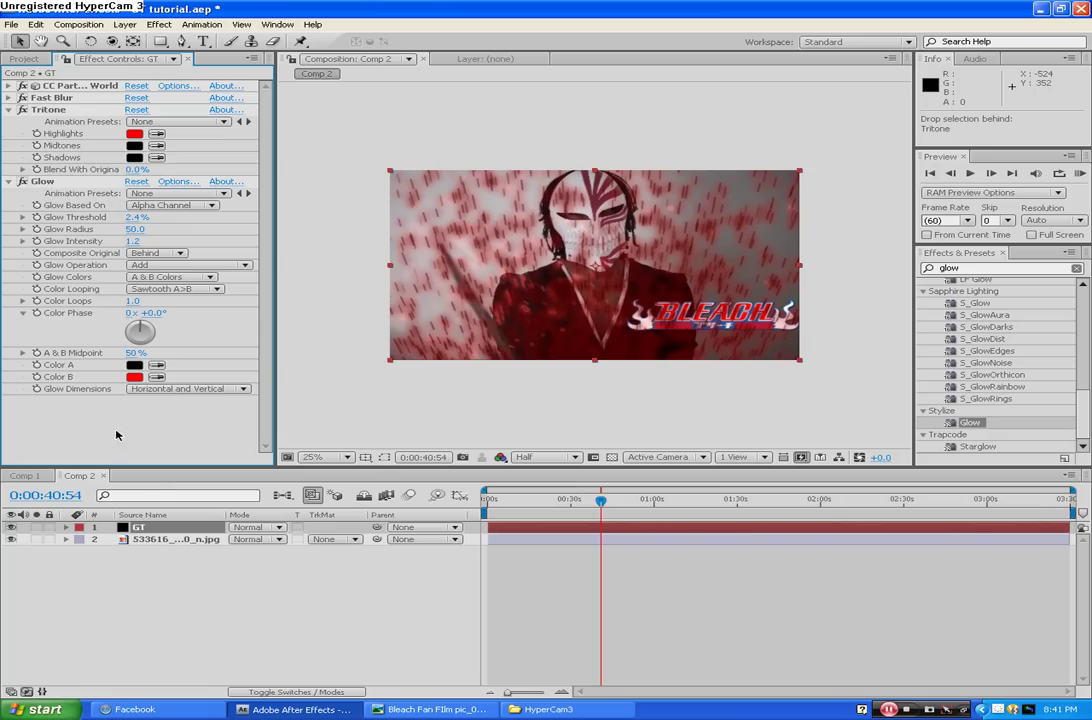
# Confirm Color B as black, and try red for Color A before reverting it to black
pyautogui.click(134, 364)
pyautogui.click(777, 379)
pyautogui.click(134, 376)
pyautogui.click(775, 358)
pyautogui.click(134, 364)
pyautogui.click(617, 361)
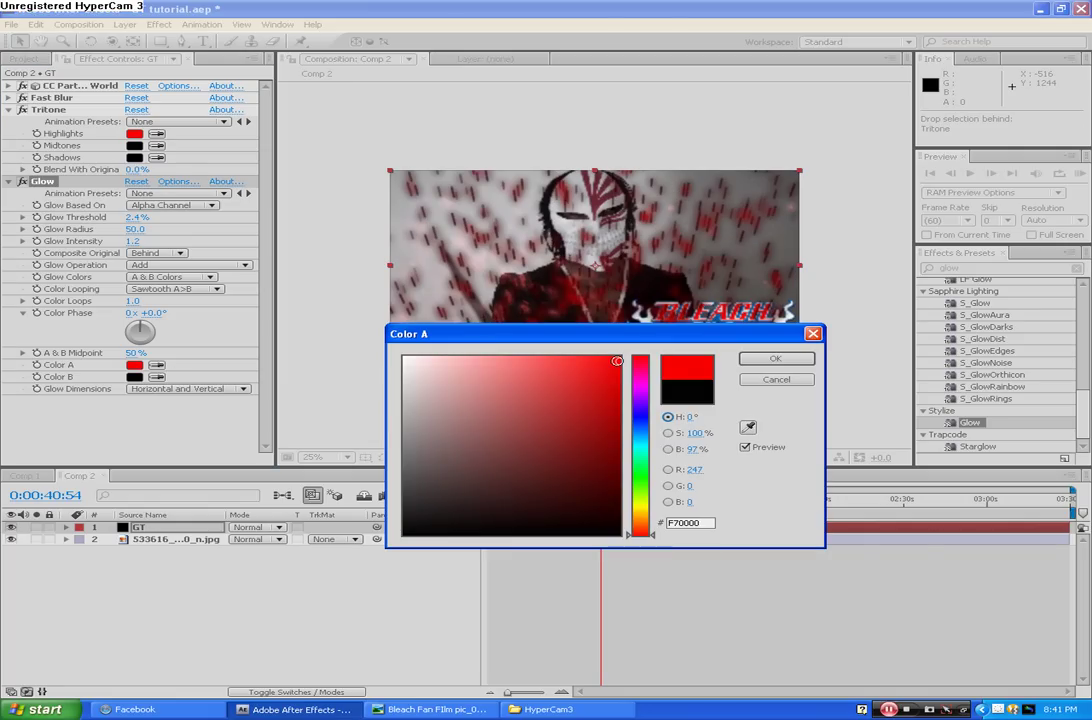
pyautogui.click(775, 358)
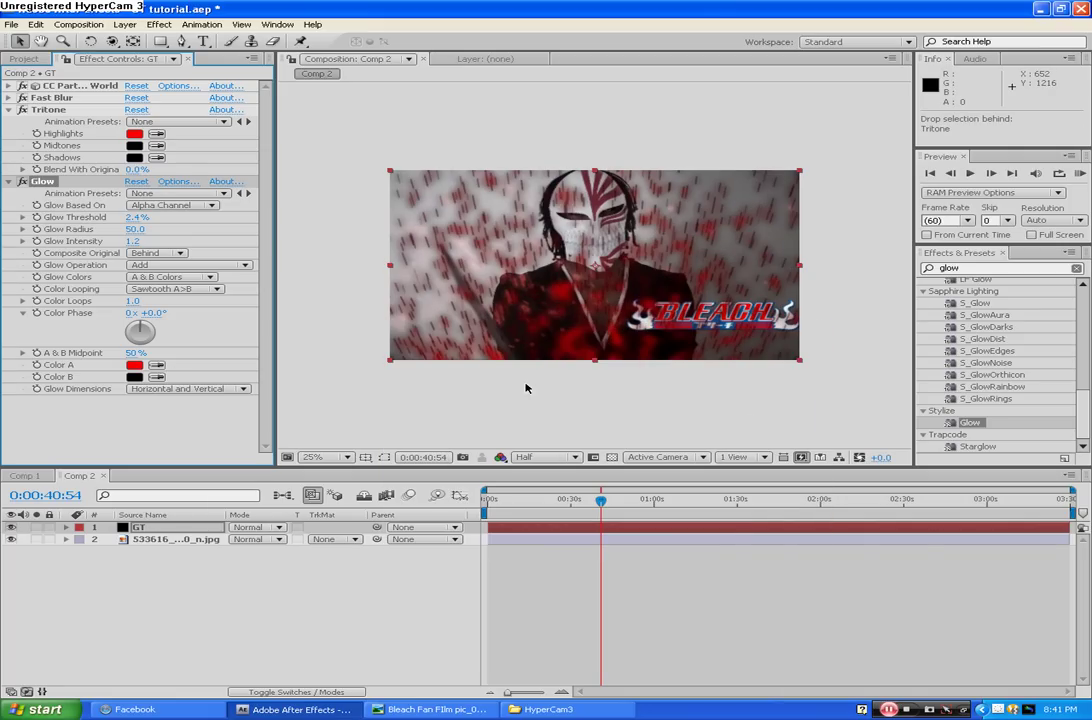
pyautogui.click(134, 364)
pyautogui.click(413, 522)
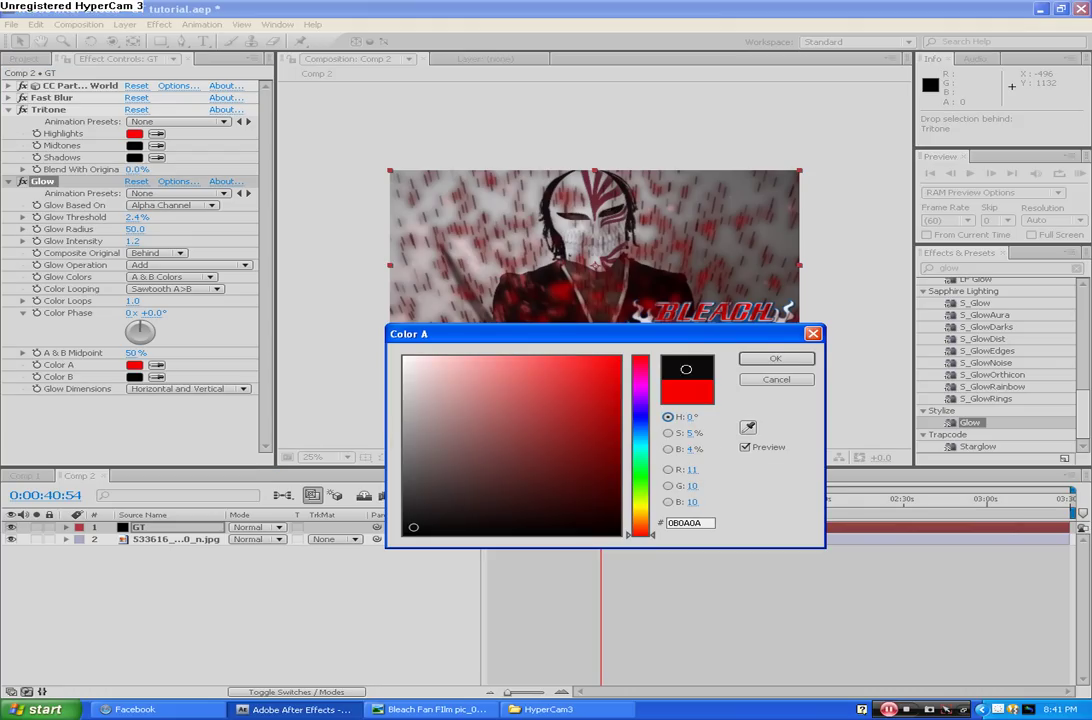
pyautogui.click(776, 358)
# Keep Color B black and set Color A to red
pyautogui.click(134, 376)
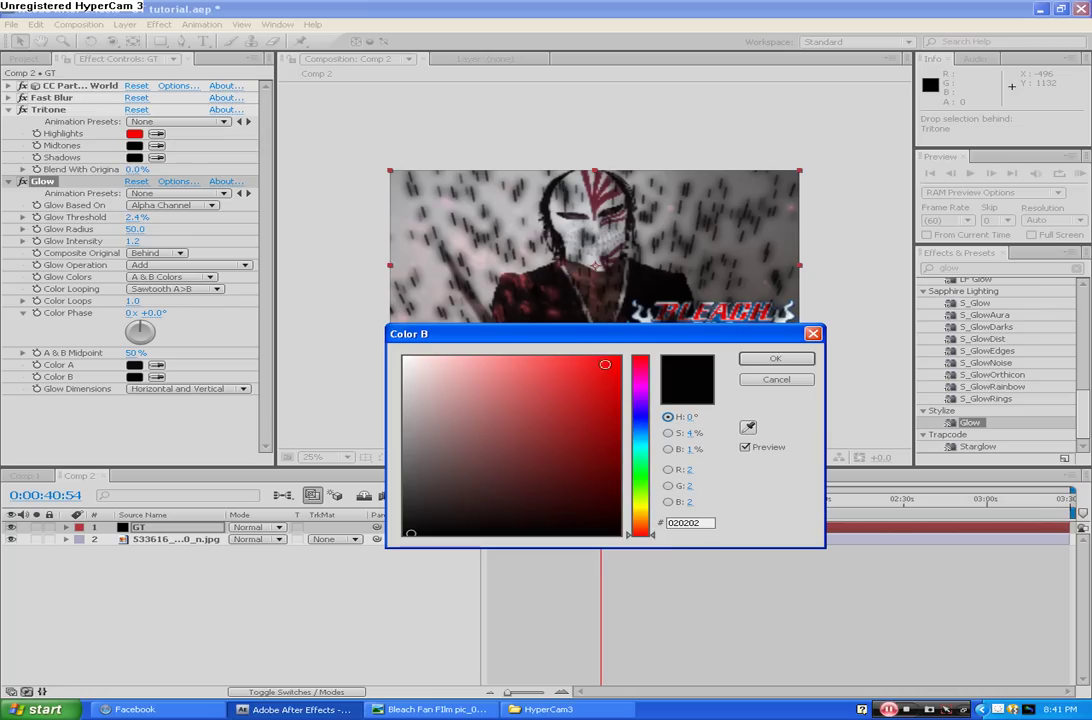
pyautogui.click(609, 362)
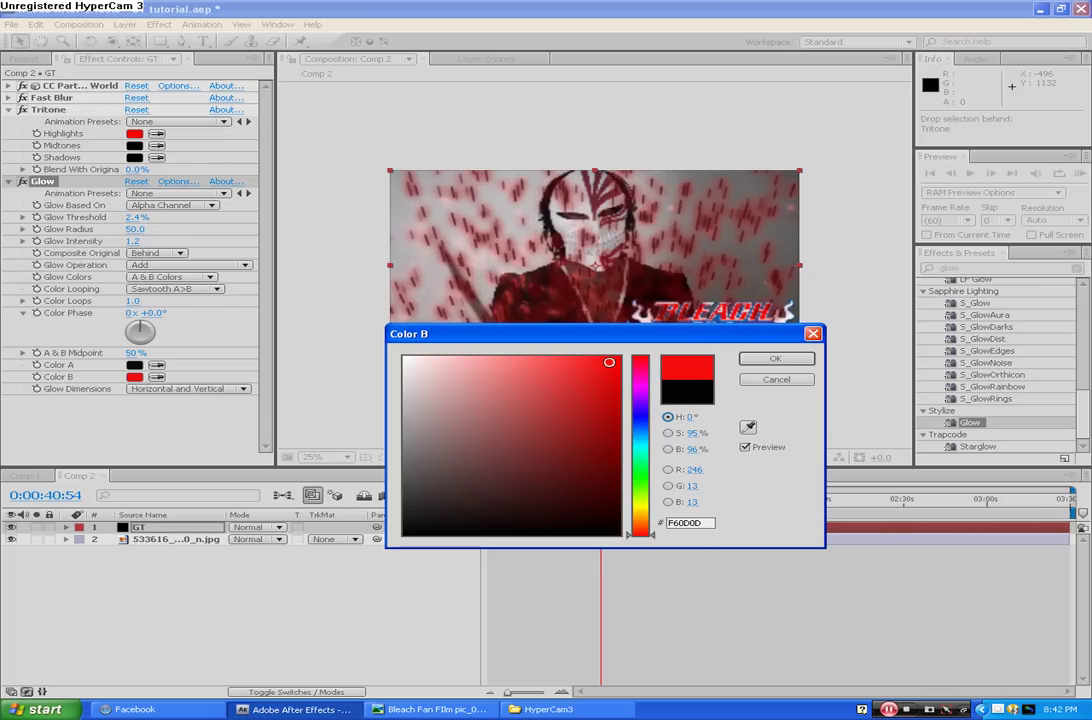
pyautogui.click(778, 380)
pyautogui.click(134, 364)
pyautogui.click(594, 368)
pyautogui.click(775, 358)
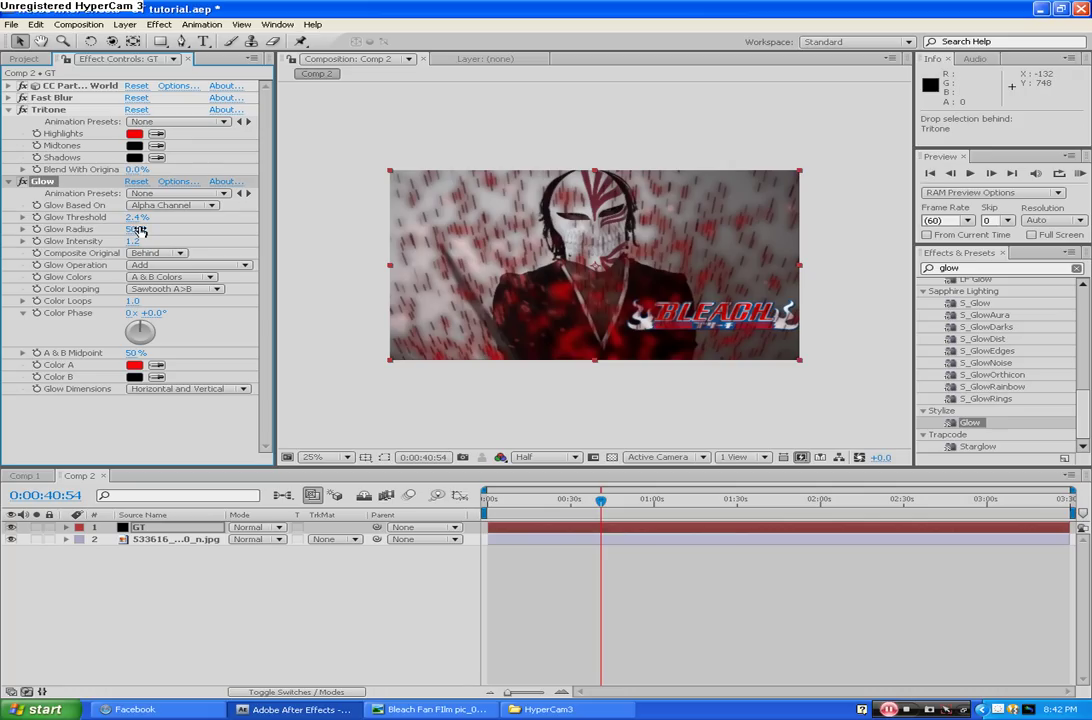
pyautogui.moveTo(136, 229)
pyautogui.mouseDown()
pyautogui.moveTo(155, 228)
pyautogui.moveTo(155, 217)
pyautogui.mouseUp()
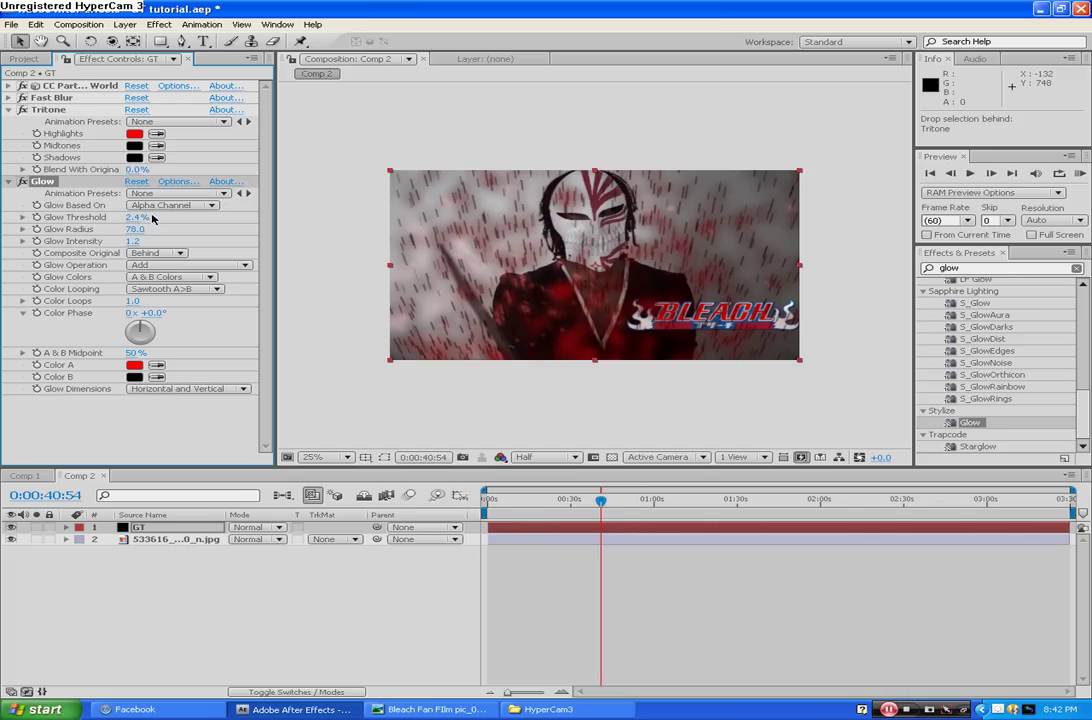
pyautogui.moveTo(150, 219); pyautogui.dragTo(110, 217)
pyautogui.moveTo(130, 229); pyautogui.dragTo(128, 229)
pyautogui.click(130, 229)
pyautogui.click(185, 236)
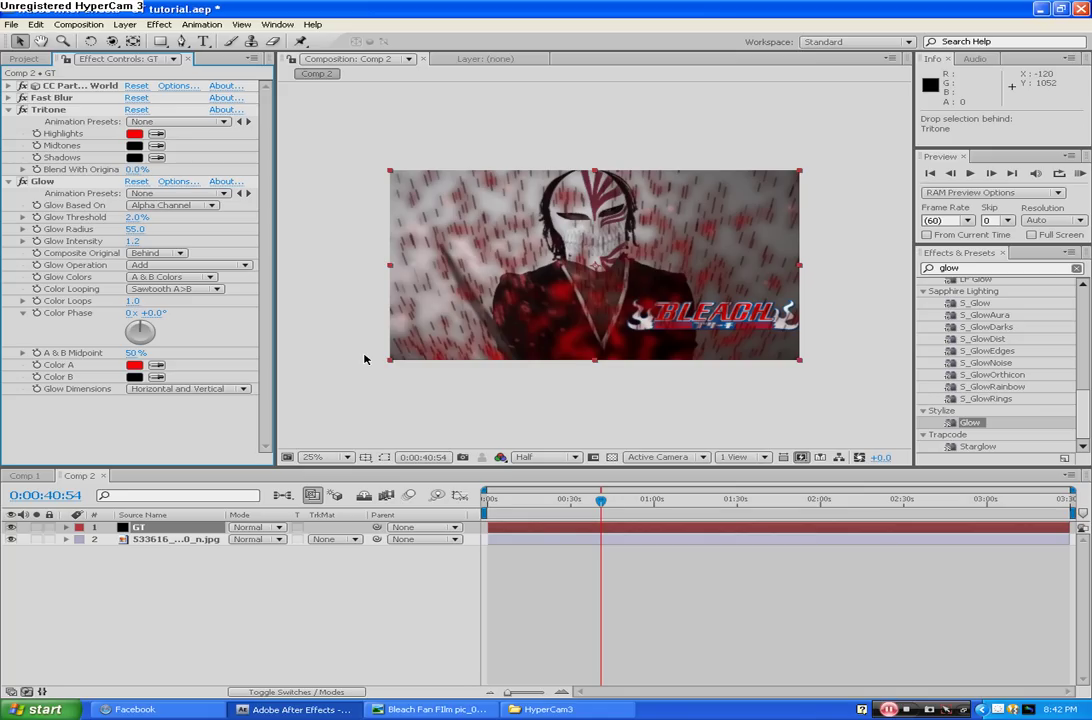
pyautogui.press('.')
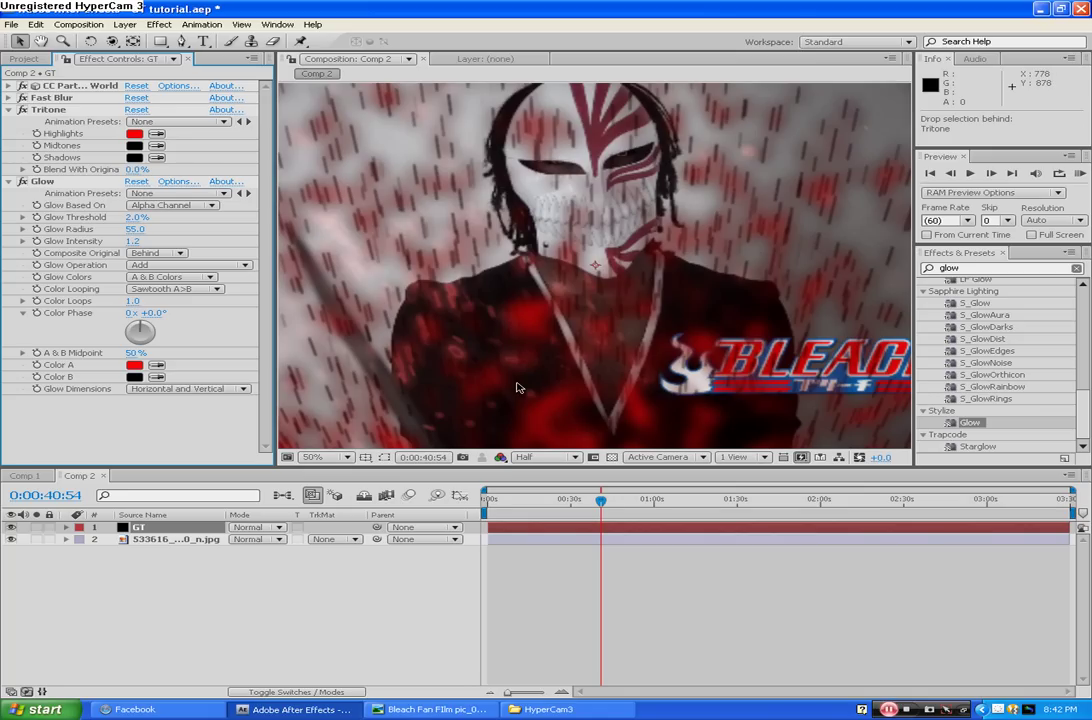
pyautogui.press('.')
pyautogui.press('.')
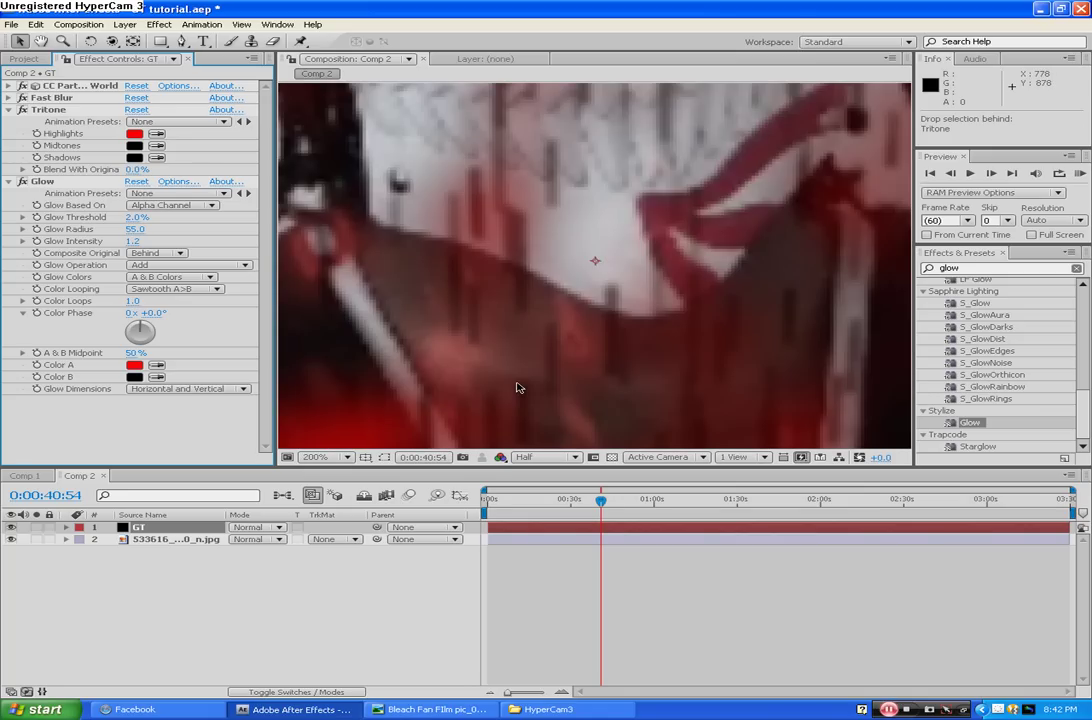
pyautogui.press(',')
pyautogui.press(',')
pyautogui.press(',')
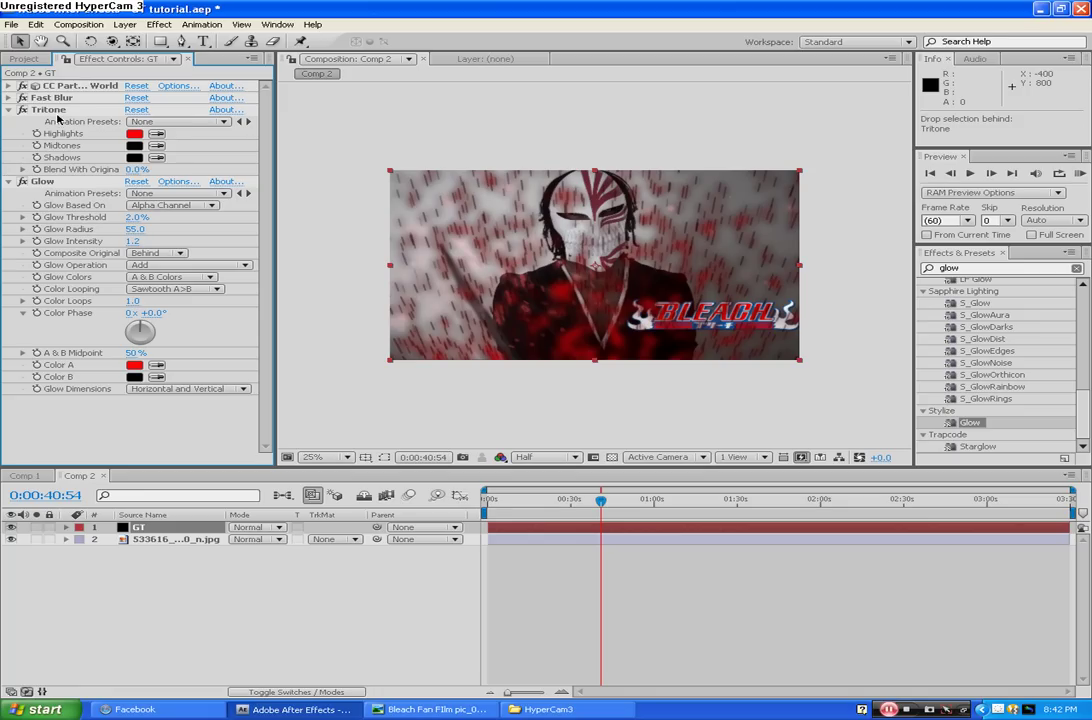
# Expand CC Particle World and raise producer Position Y to 0.76 and Position Z to 2.52
pyautogui.click(10, 87)
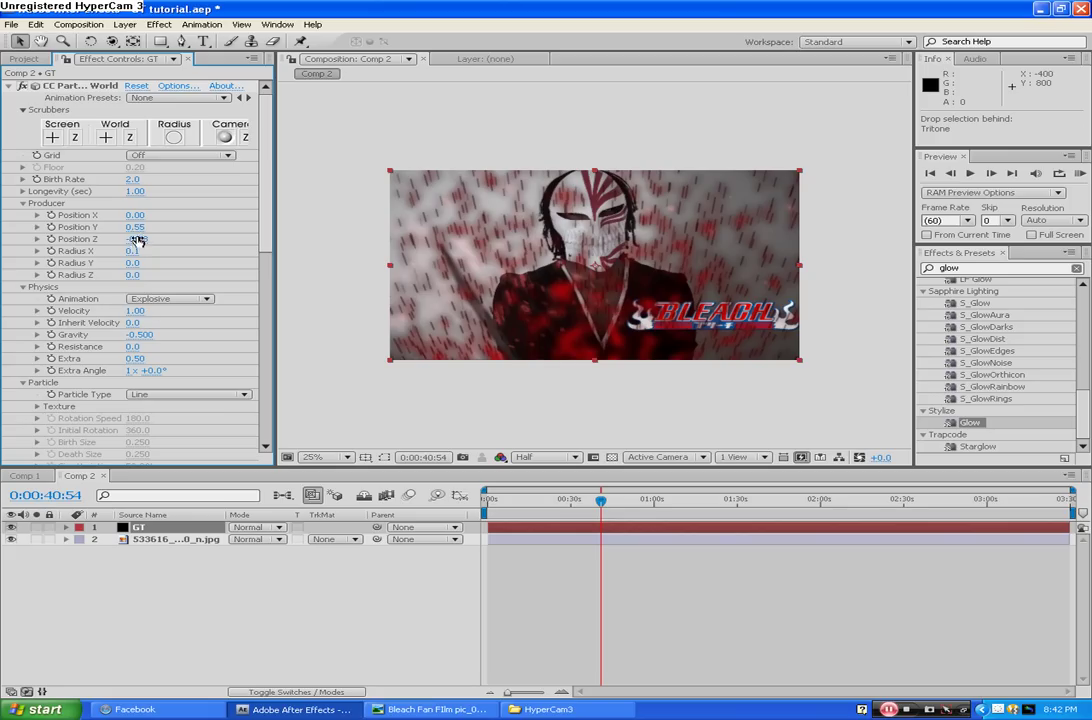
pyautogui.moveTo(136, 229); pyautogui.dragTo(150, 227)
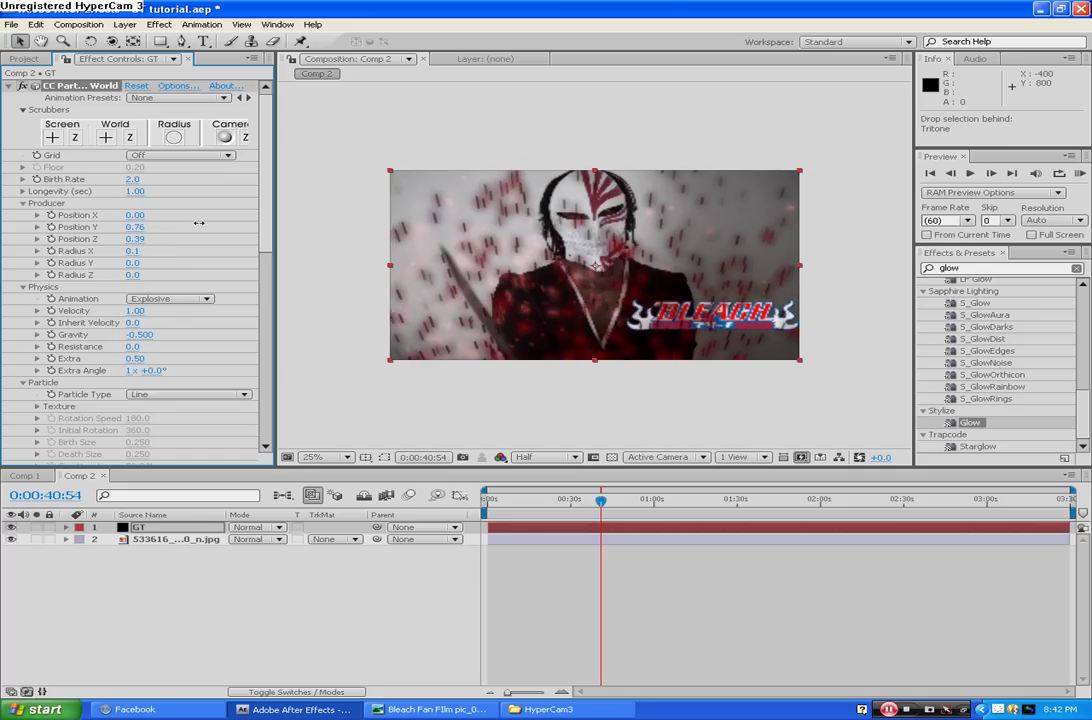
pyautogui.moveTo(199, 223); pyautogui.dragTo(300, 186)
# Set the Glow colours to black for Color A and red FE0303 for Color B
pyautogui.scroll(-5, 94, 340)
pyautogui.scroll(-5, 94, 340)
pyautogui.click(135, 434)
pyautogui.click(419, 535)
pyautogui.click(776, 359)
pyautogui.click(134, 446)
pyautogui.click(617, 358)
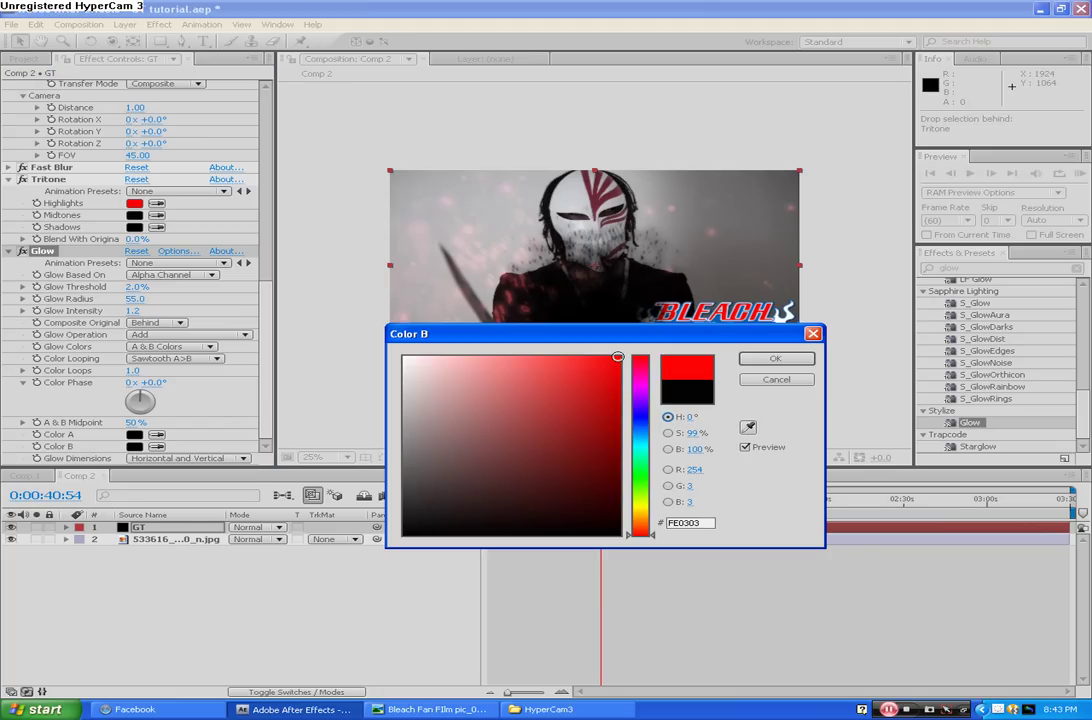
pyautogui.click(776, 359)
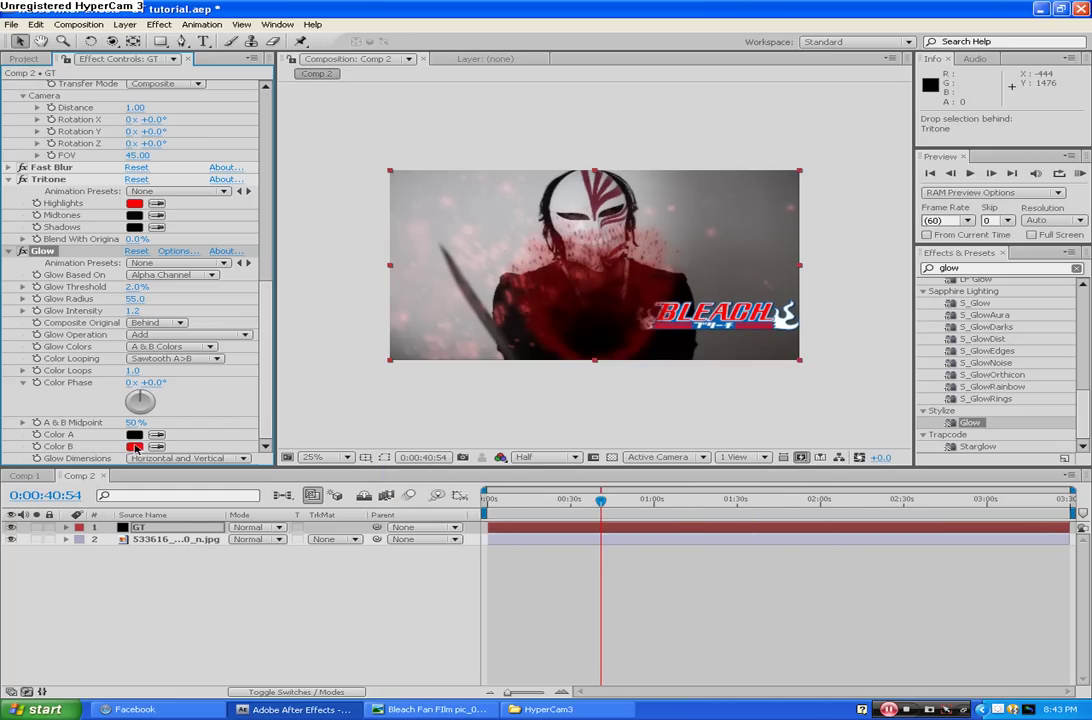
# Reduce the Glow Radius to 33
pyautogui.moveTo(142, 298); pyautogui.dragTo(106, 288)
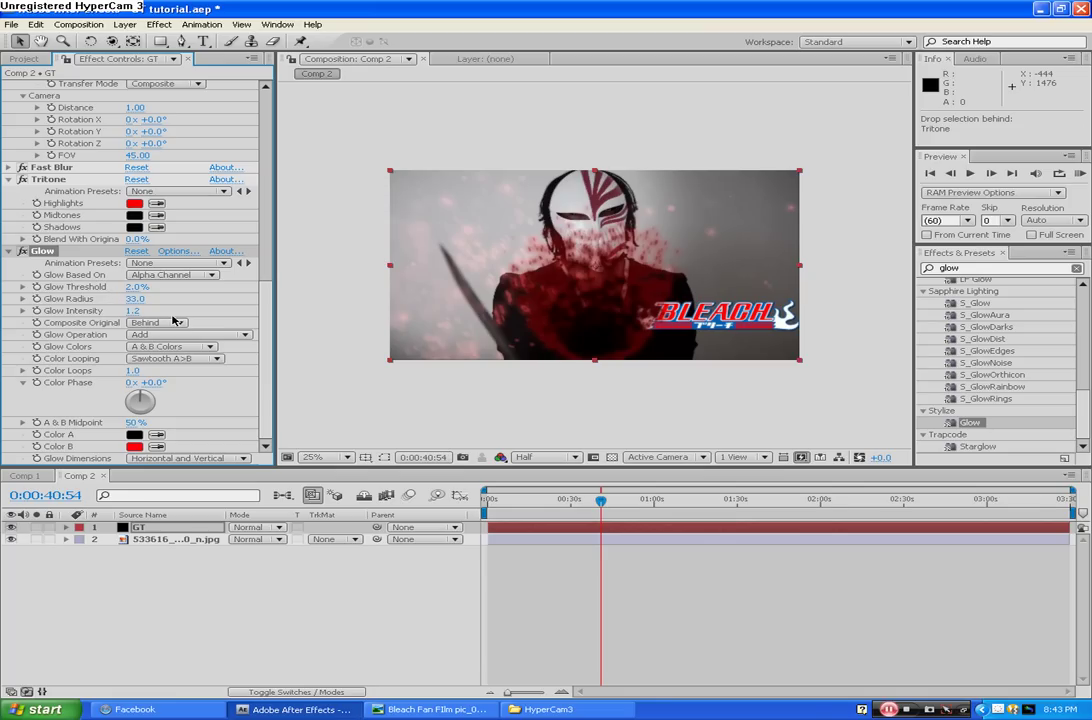
pyautogui.scroll(3, 173, 320)
pyautogui.scroll(15, 173, 320)
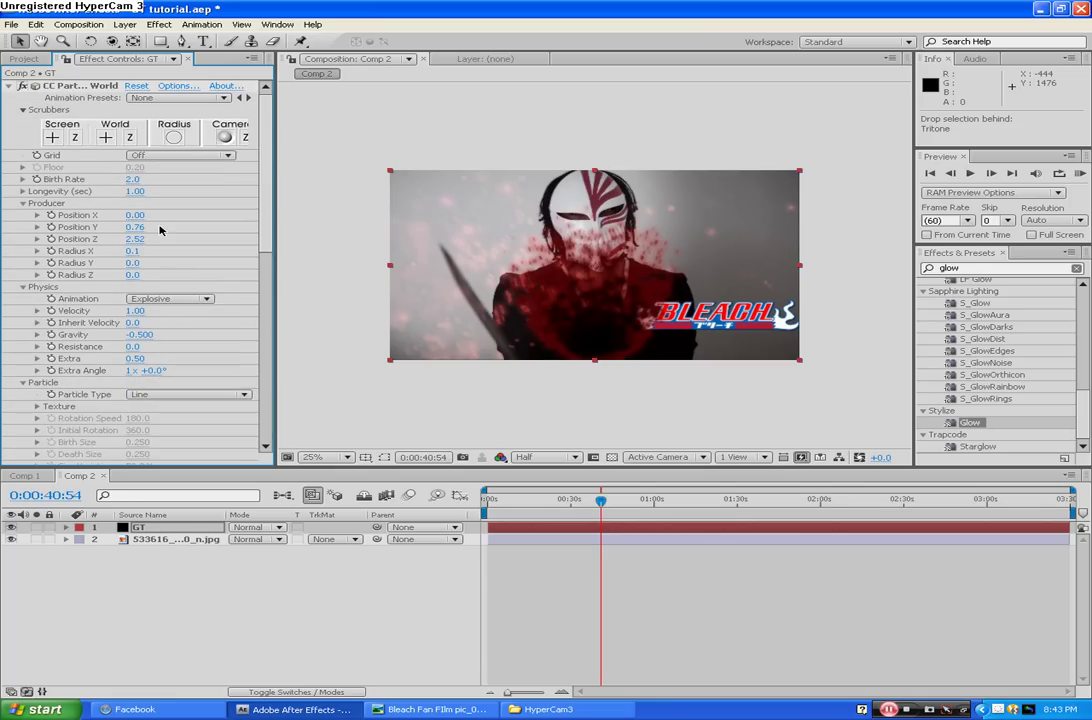
# Widen Radius X to 1.1, shift Position Y, and keep Explosive animation with Line particles
pyautogui.moveTo(134, 251); pyautogui.dragTo(88, 240)
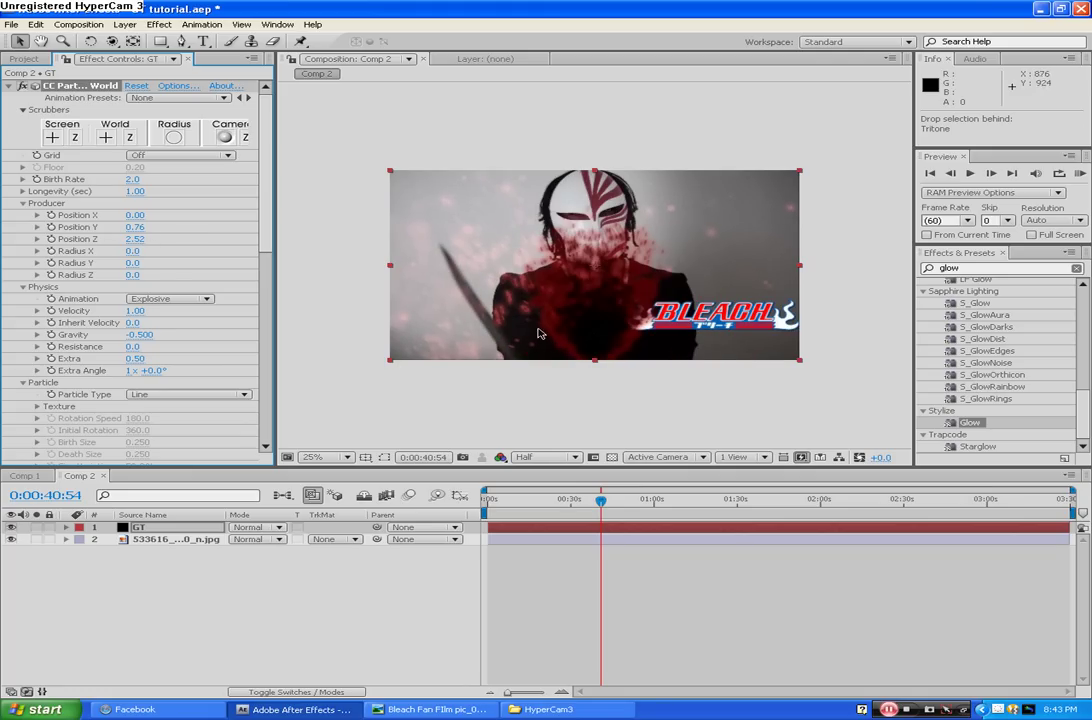
pyautogui.moveTo(134, 227); pyautogui.dragTo(108, 235)
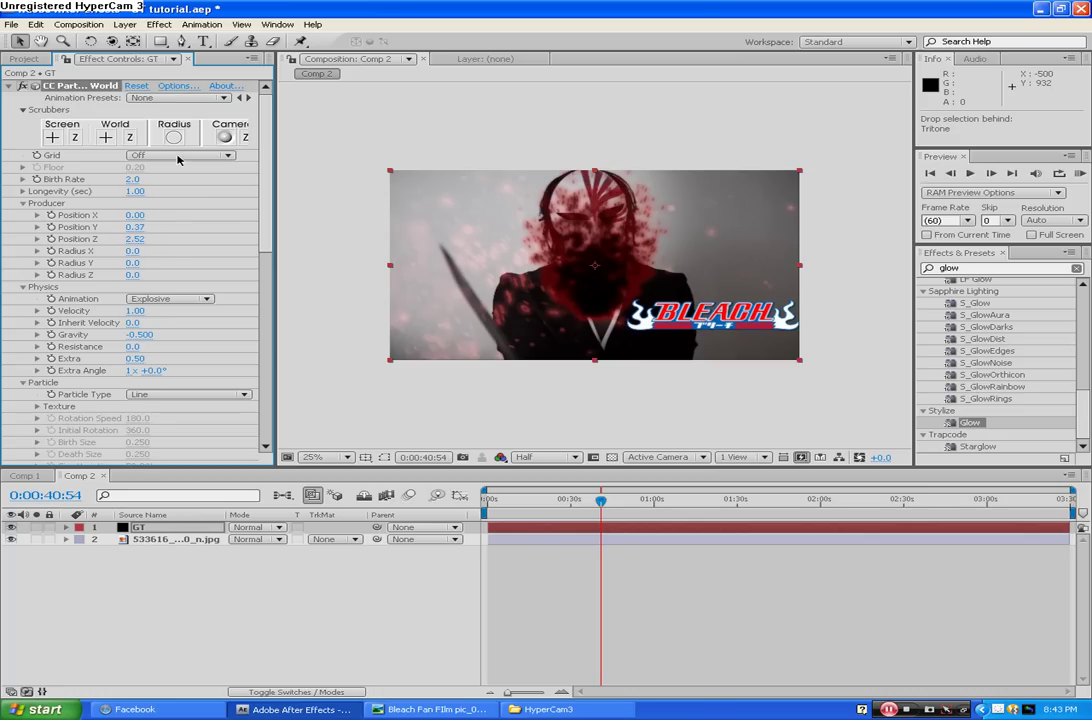
pyautogui.scroll(-3, 222, 339)
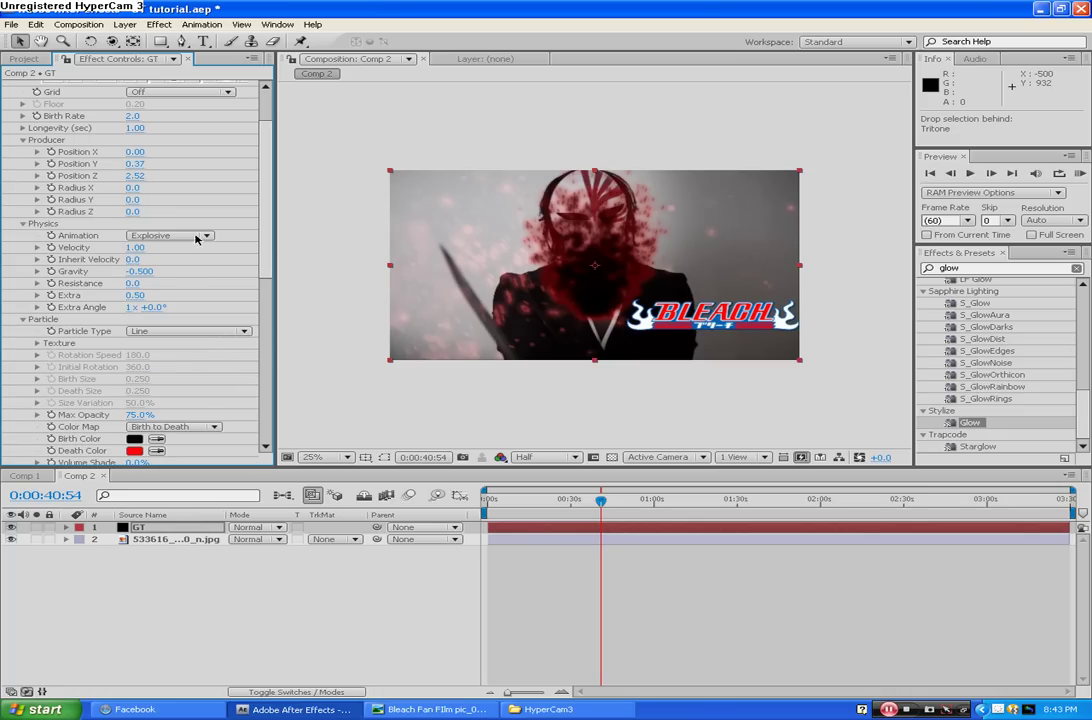
pyautogui.click(170, 236)
pyautogui.click(160, 237)
pyautogui.click(230, 337)
pyautogui.click(212, 282)
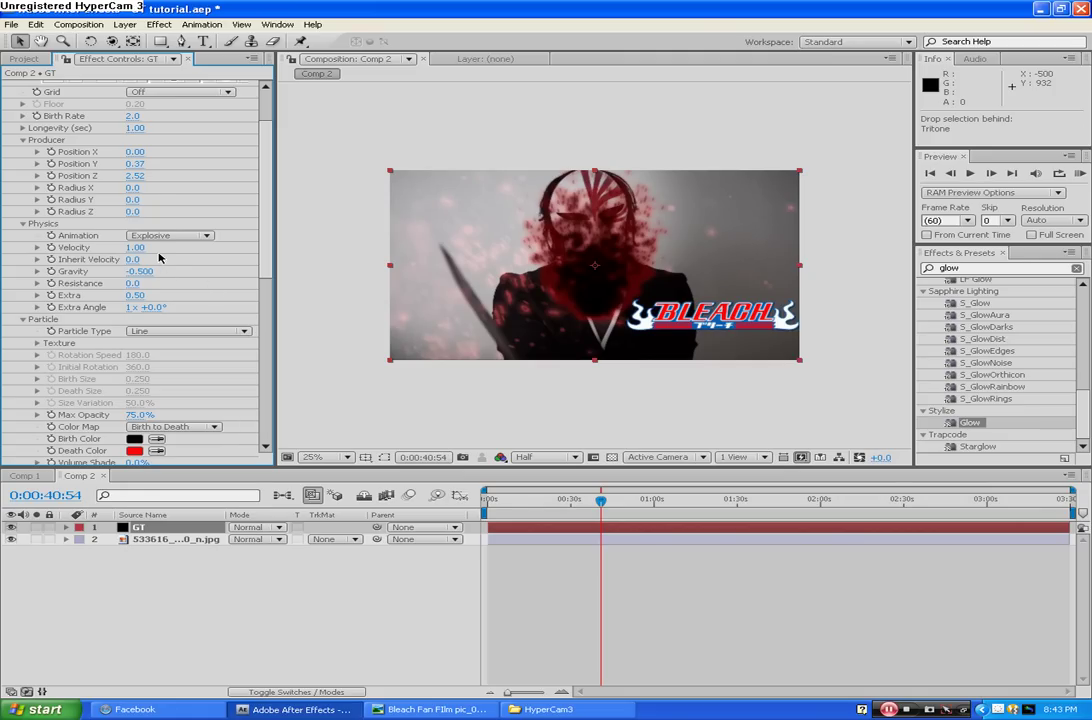
# Set Position Z 2.37, Radius Y 0, Position Y 0.66, Radius X 0.8 and Velocity 1.69
pyautogui.moveTo(134, 175); pyautogui.dragTo(190, 188)
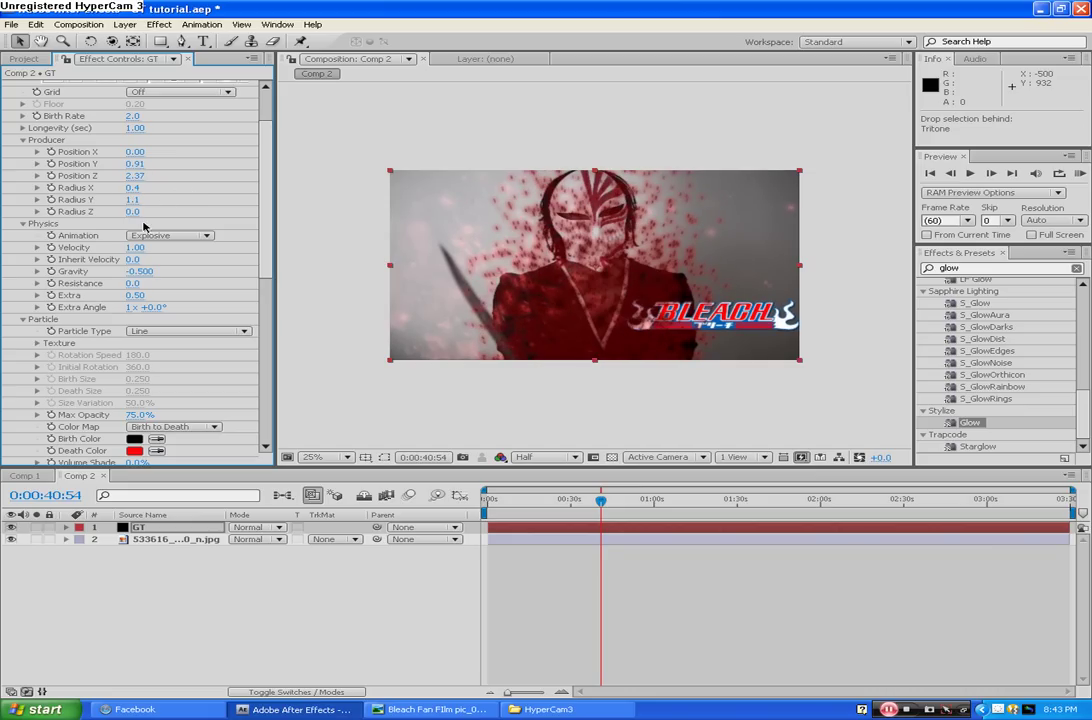
pyautogui.moveTo(133, 199); pyautogui.dragTo(112, 199)
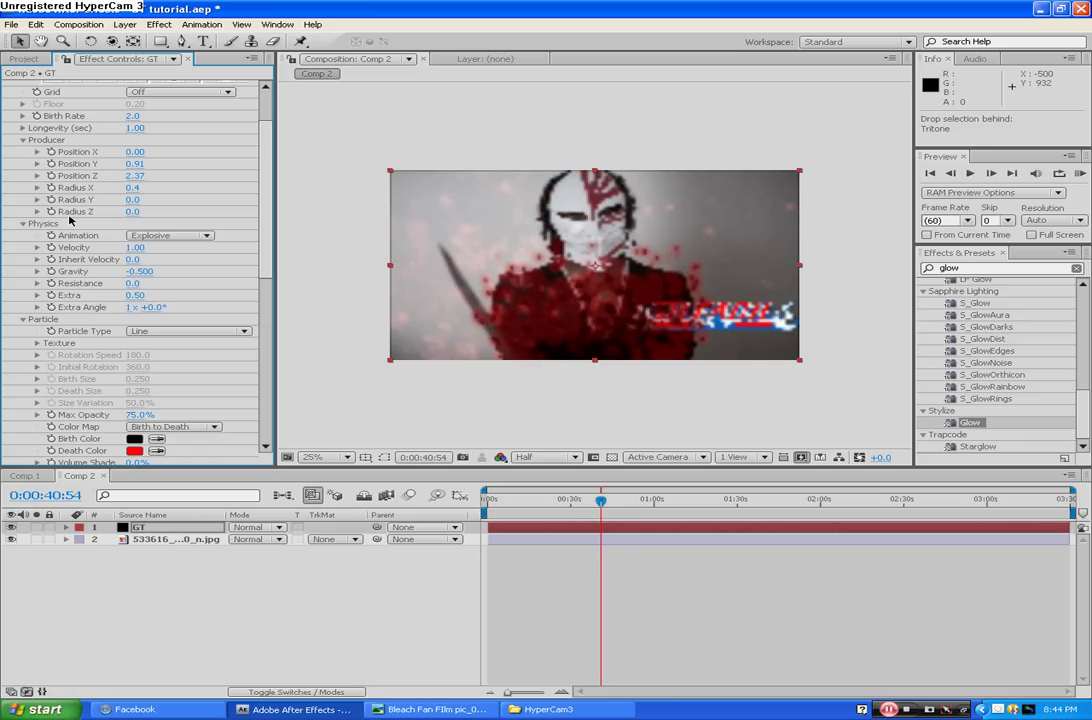
pyautogui.moveTo(134, 163); pyautogui.dragTo(110, 163)
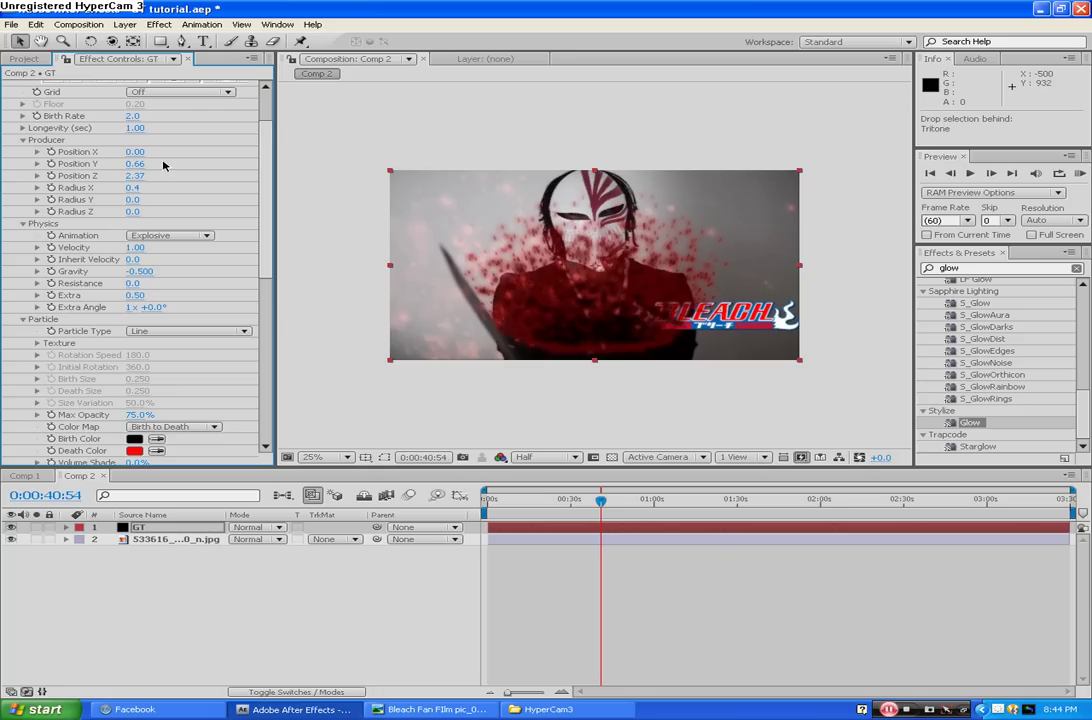
pyautogui.moveTo(132, 188); pyautogui.dragTo(157, 189)
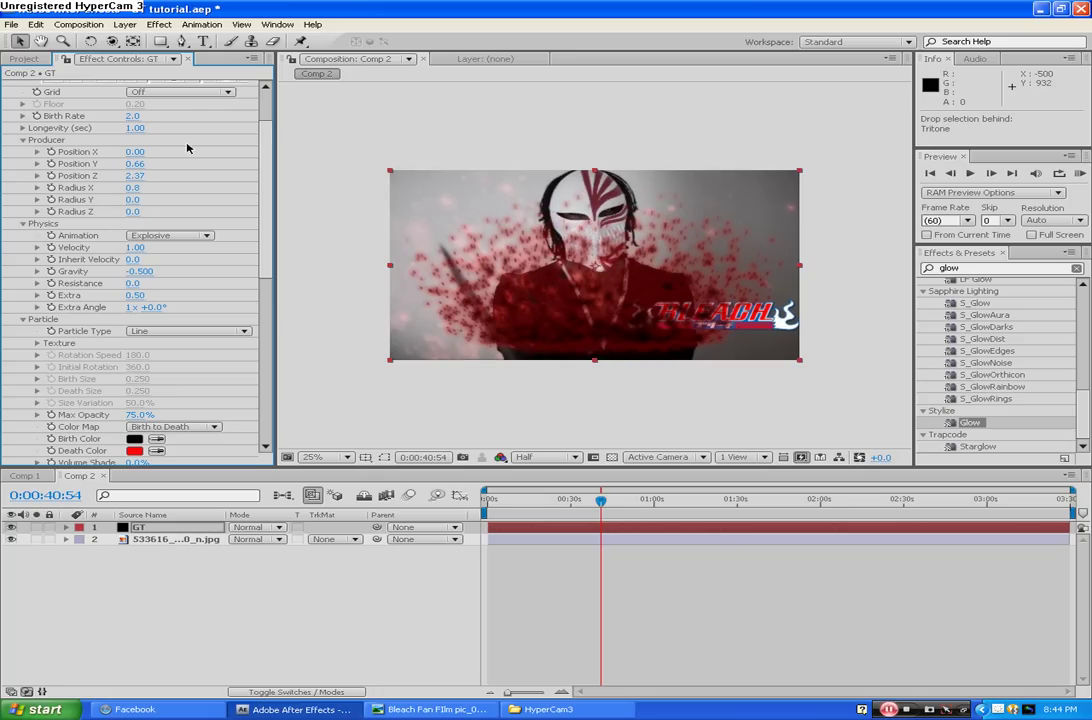
pyautogui.moveTo(134, 247); pyautogui.dragTo(245, 215)
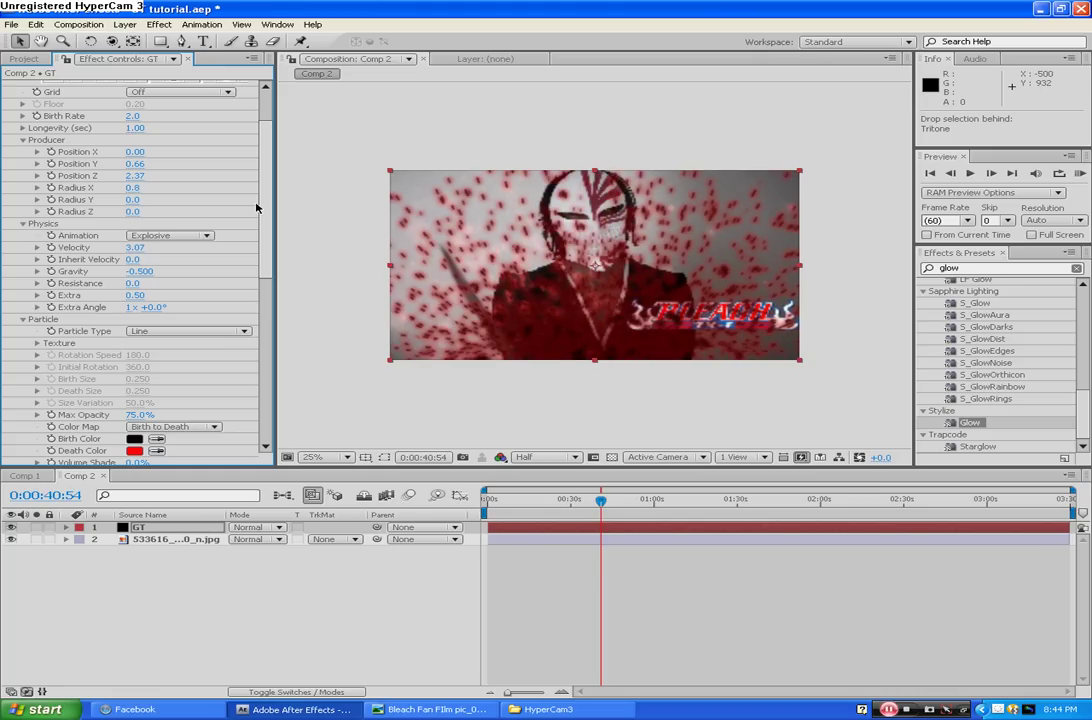
# Adjust Radius X and try several Birth Rate values, settling on Birth Rate 5.1
pyautogui.moveTo(133, 187); pyautogui.dragTo(222, 198)
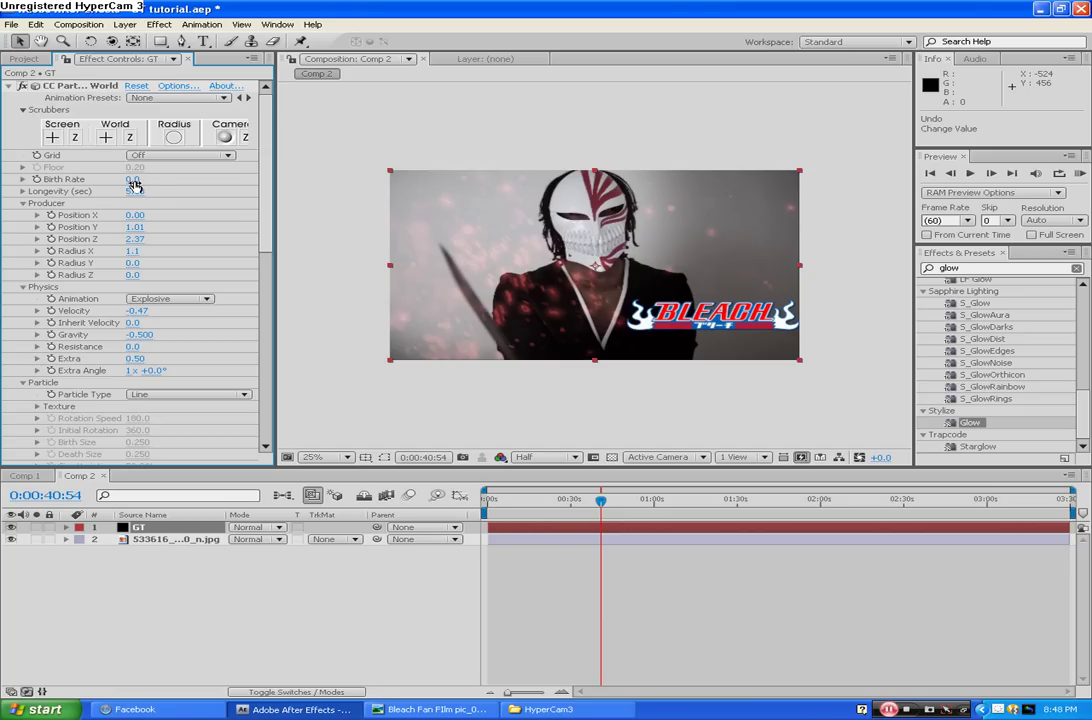
pyautogui.moveTo(133, 179)
pyautogui.mouseDown()
pyautogui.moveTo(176, 176)
pyautogui.moveTo(108, 180)
pyautogui.moveTo(121, 179)
pyautogui.mouseUp()
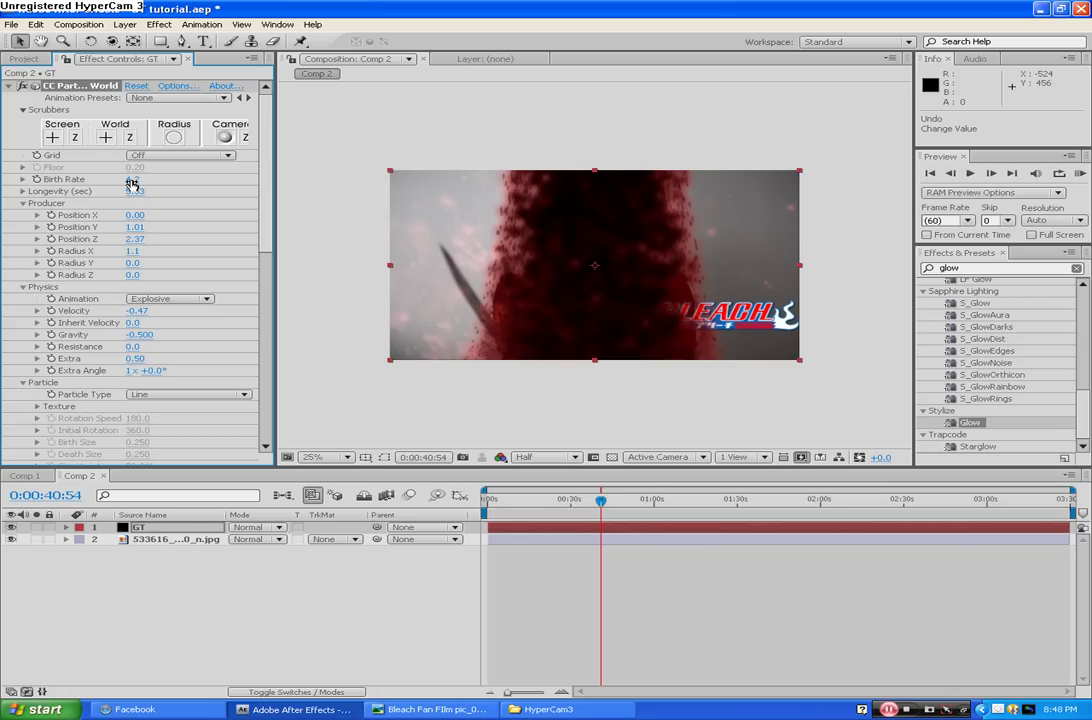
pyautogui.moveTo(120, 181); pyautogui.dragTo(88, 181)
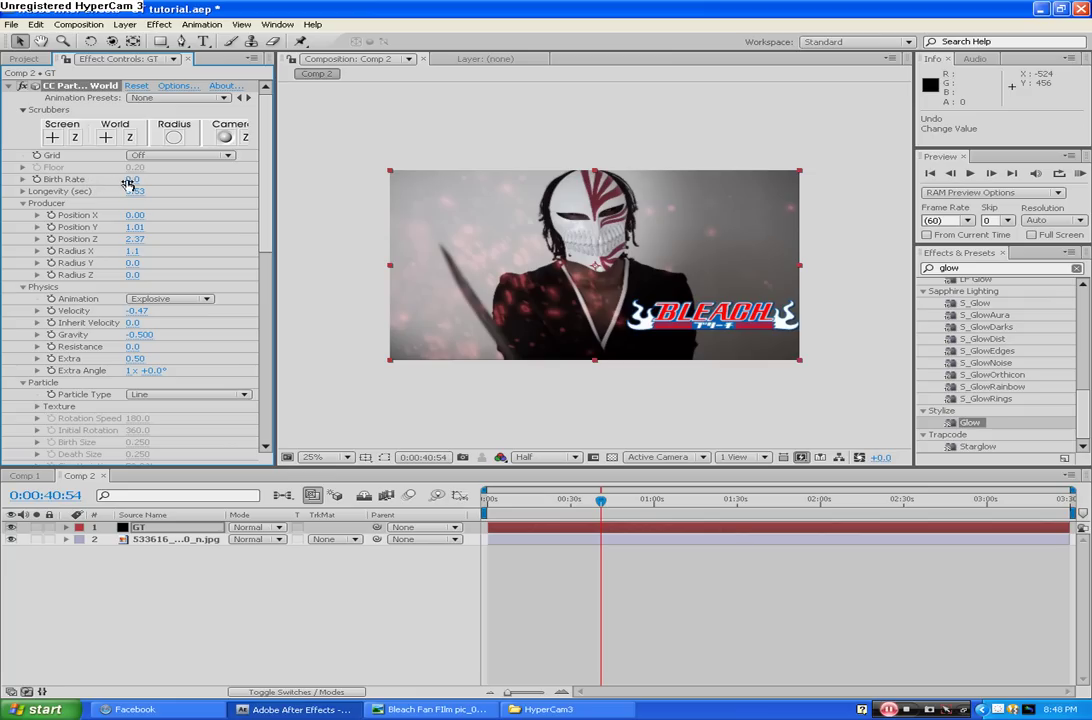
pyautogui.moveTo(131, 179); pyautogui.dragTo(224, 162)
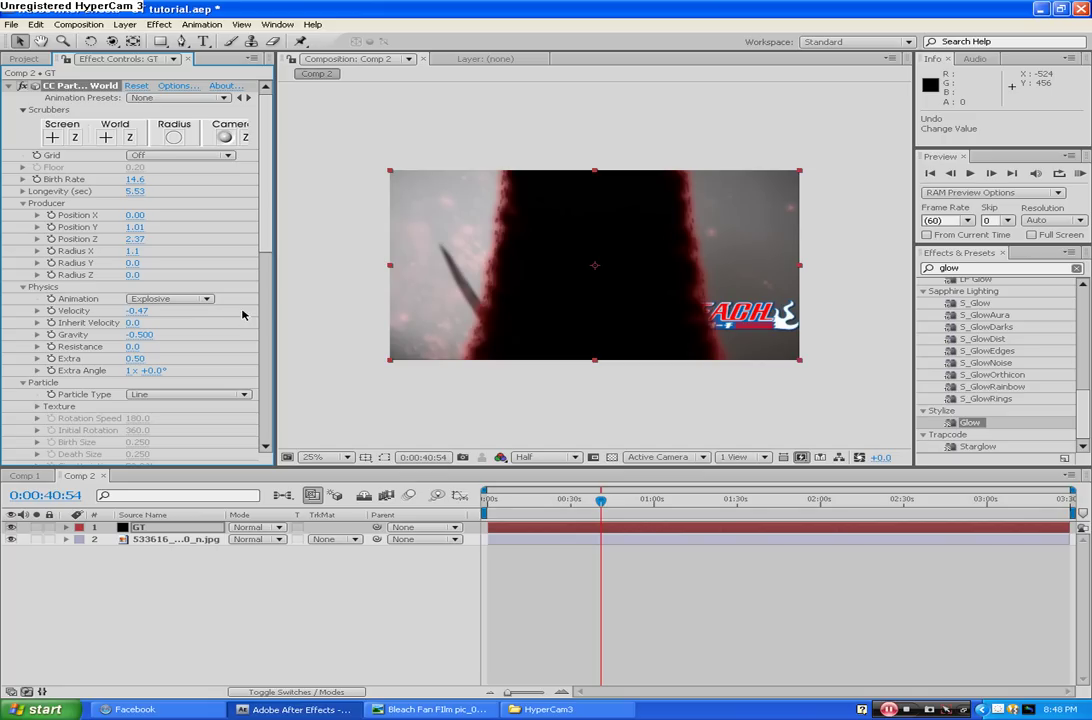
pyautogui.moveTo(140, 178)
pyautogui.mouseDown()
pyautogui.moveTo(57, 179)
pyautogui.moveTo(135, 178)
pyautogui.mouseUp()
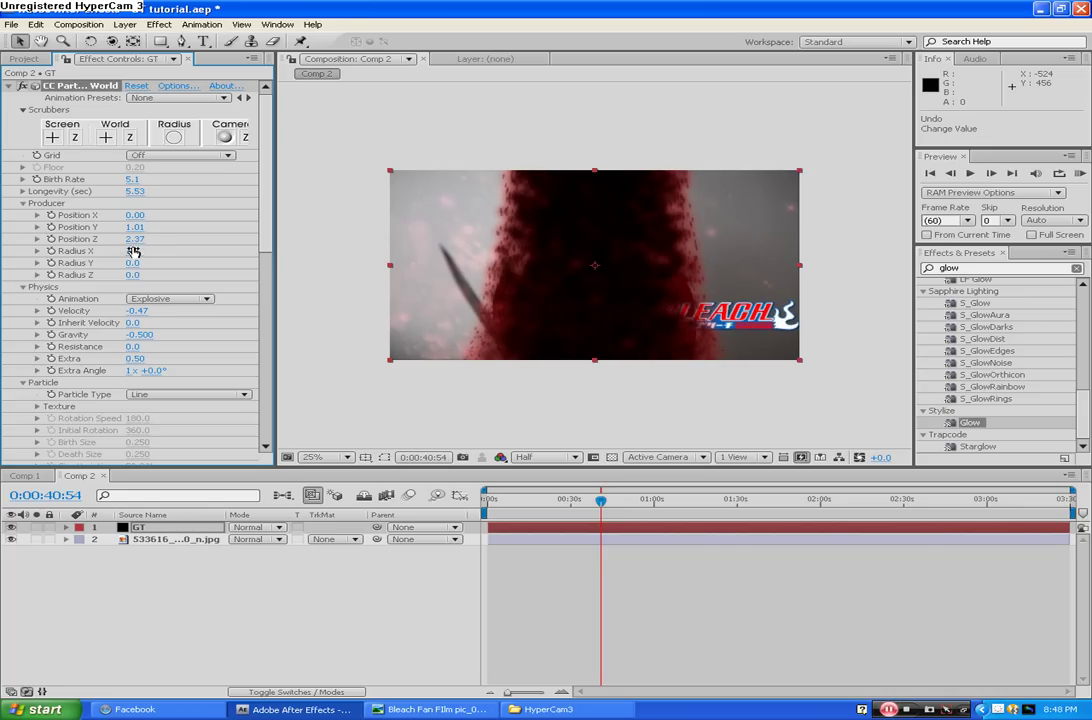
# Scrub the emitter to Position Z 5.12, Radius Y 0.3 and Position Y 1.56
pyautogui.moveTo(132, 239); pyautogui.dragTo(200, 243)
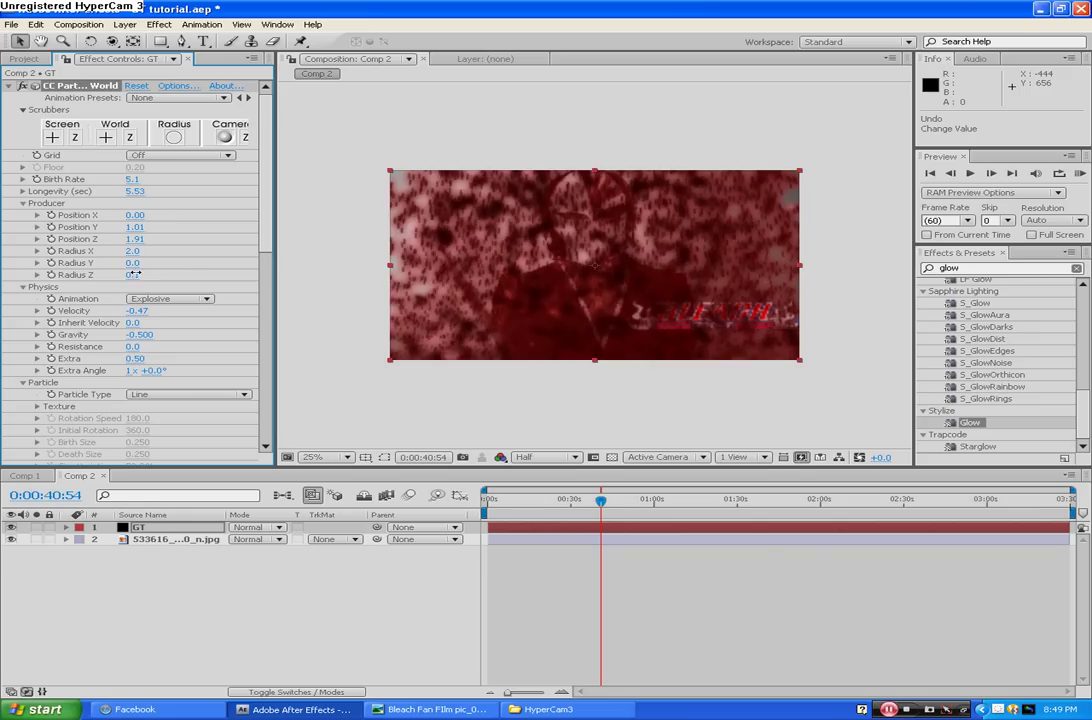
pyautogui.moveTo(132, 262)
pyautogui.mouseDown()
pyautogui.moveTo(202, 259)
pyautogui.moveTo(152, 257)
pyautogui.mouseUp()
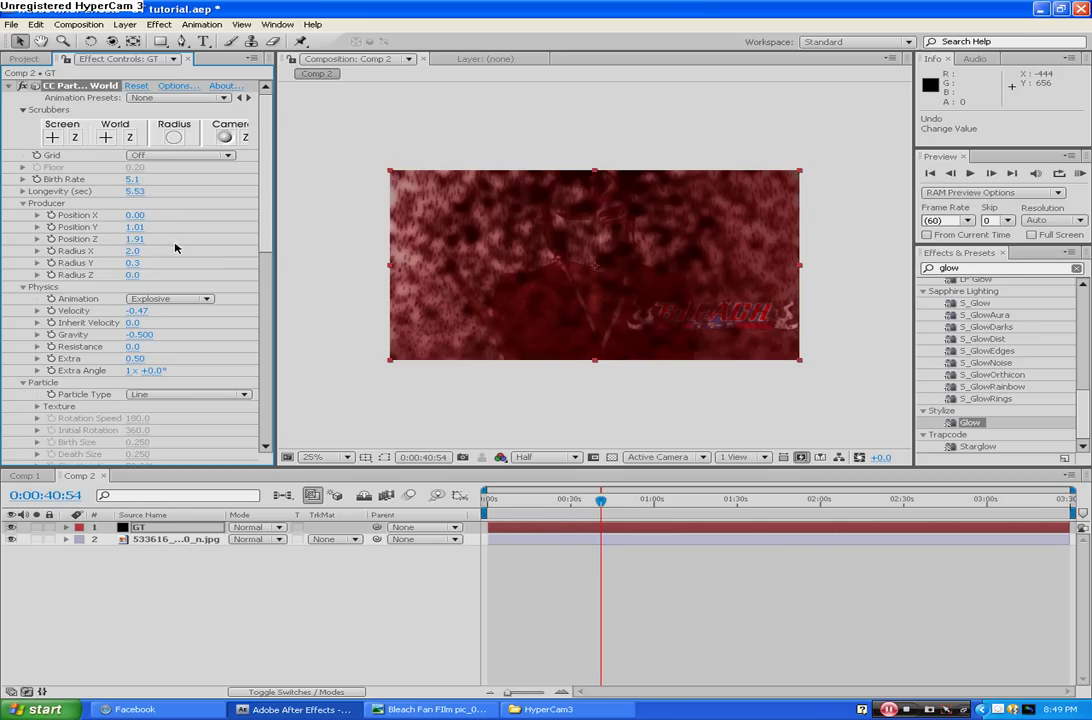
pyautogui.moveTo(135, 239); pyautogui.dragTo(353, 190)
pyautogui.moveTo(137, 229); pyautogui.dragTo(171, 219)
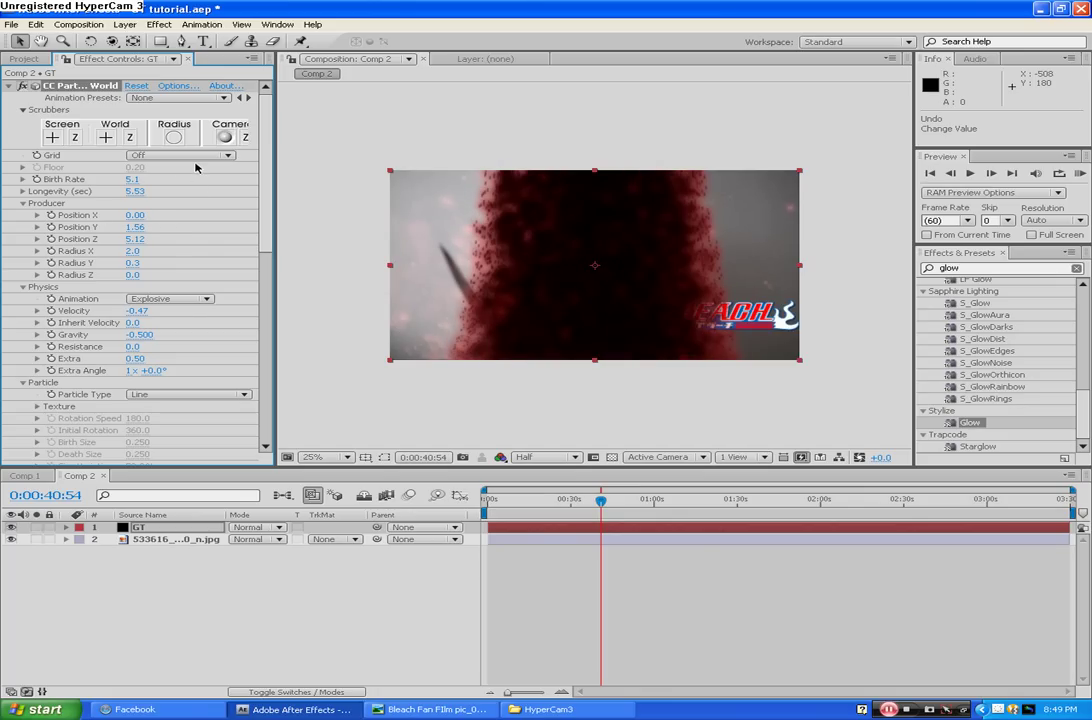
# Set the particle Animation to Direction Axis and push Position Z to 5.42
pyautogui.click(190, 301)
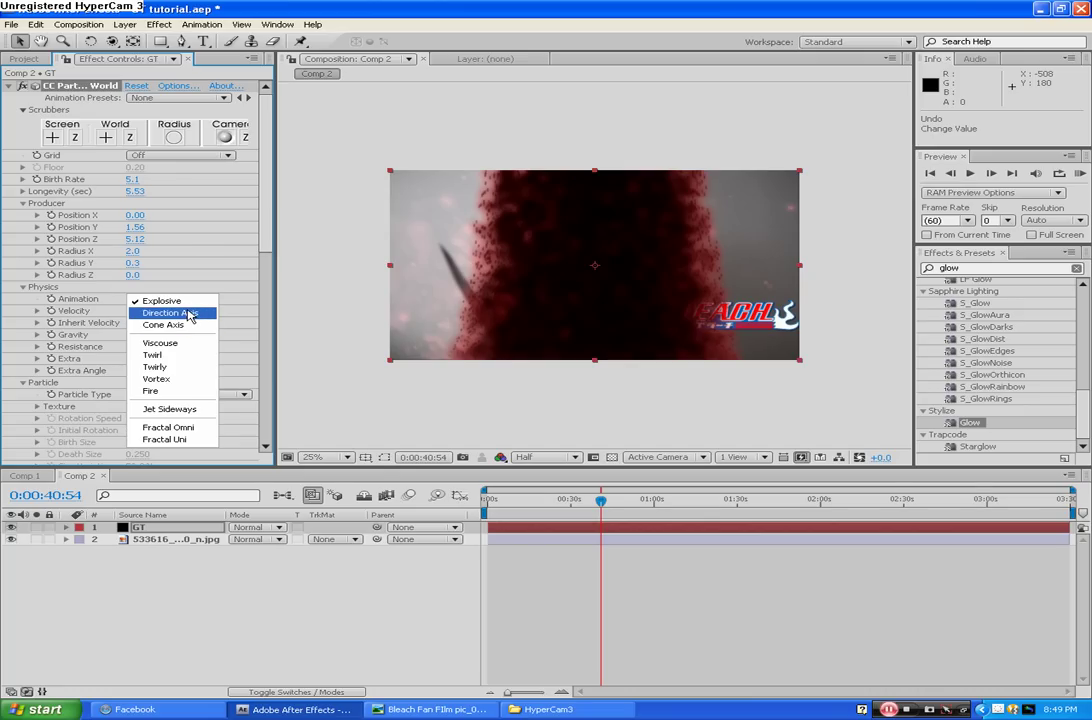
pyautogui.click(186, 312)
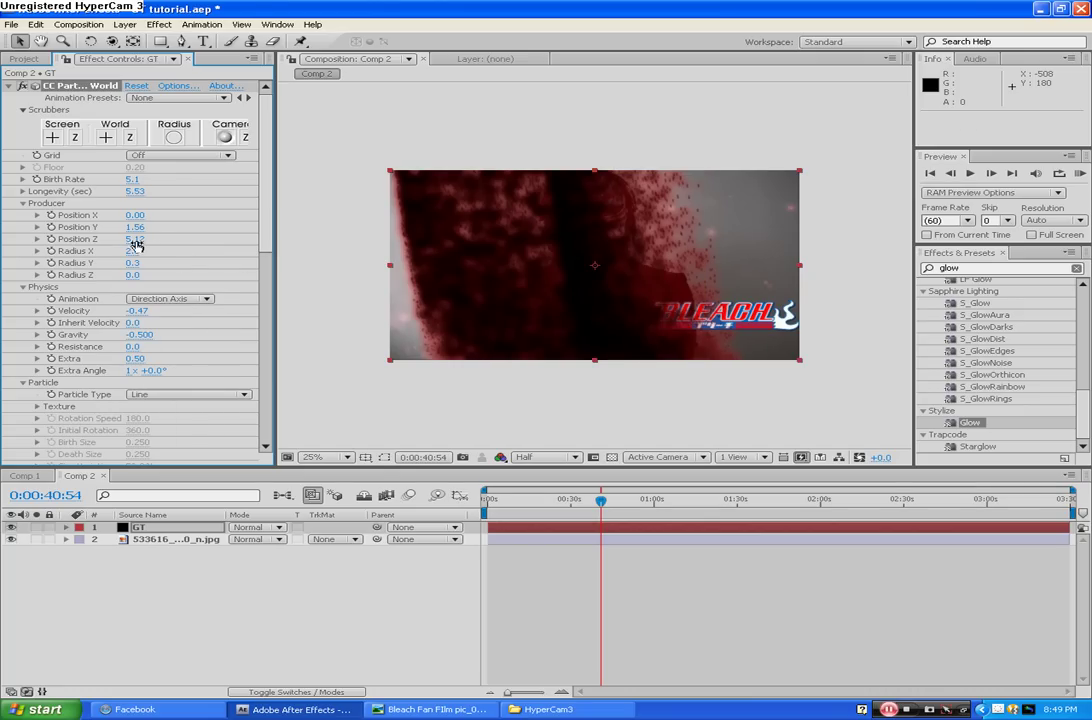
pyautogui.moveTo(145, 241); pyautogui.dragTo(166, 230)
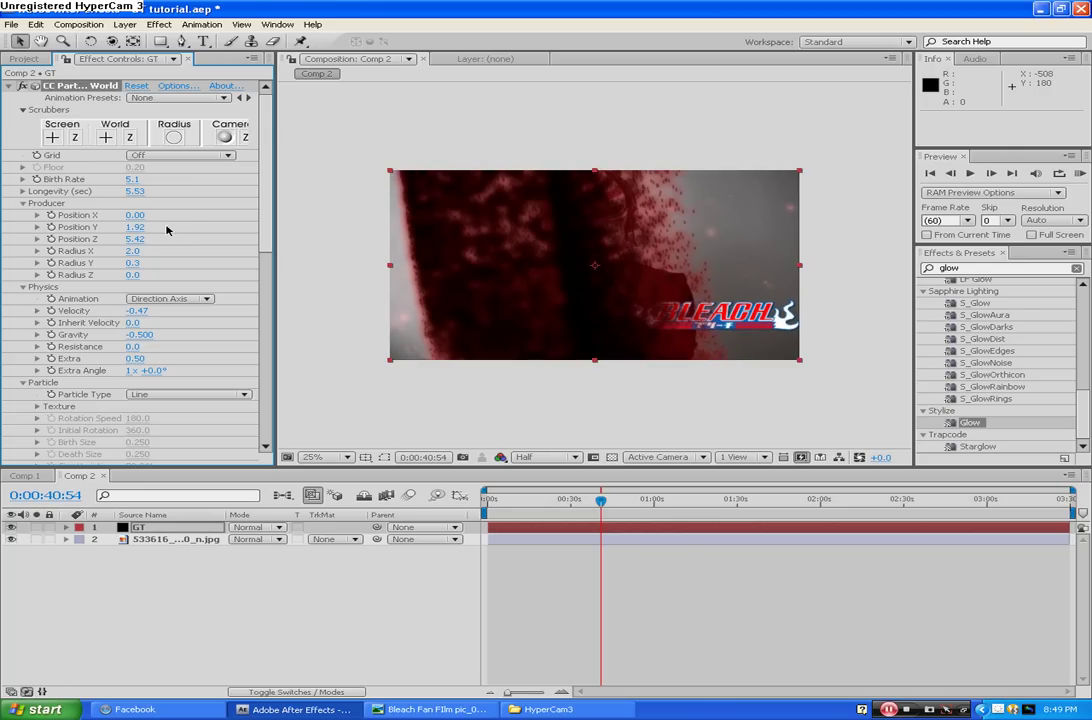
# Change Particle Type to QuadPolygon and bring up the particle Render Settings
pyautogui.click(197, 402)
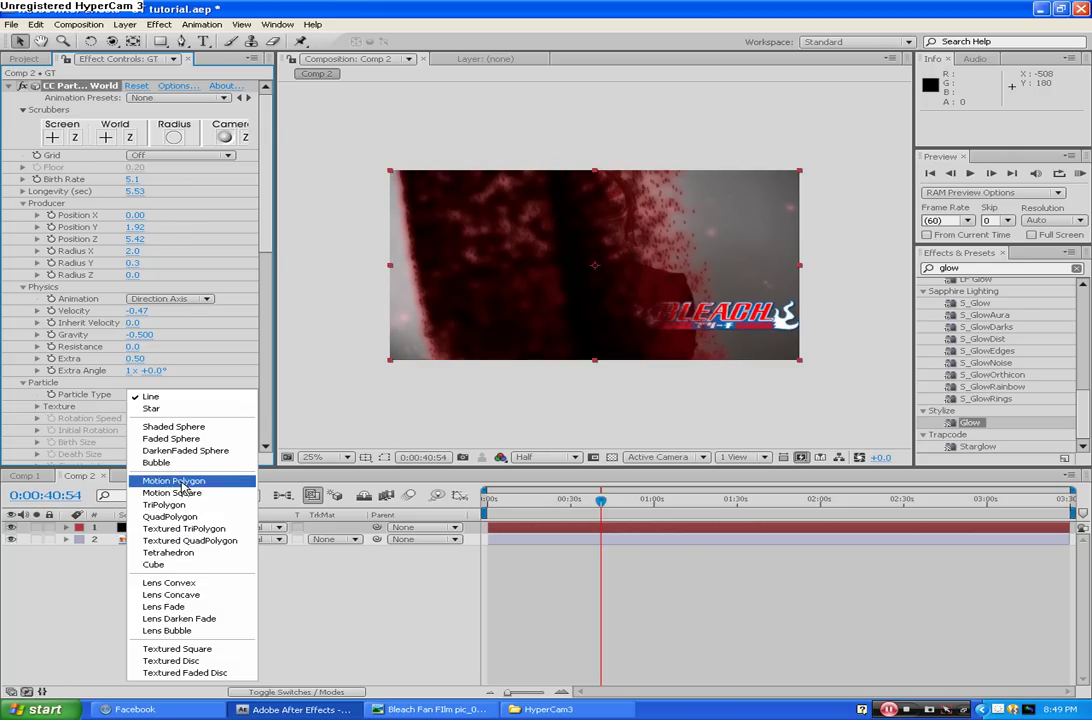
pyautogui.click(183, 484)
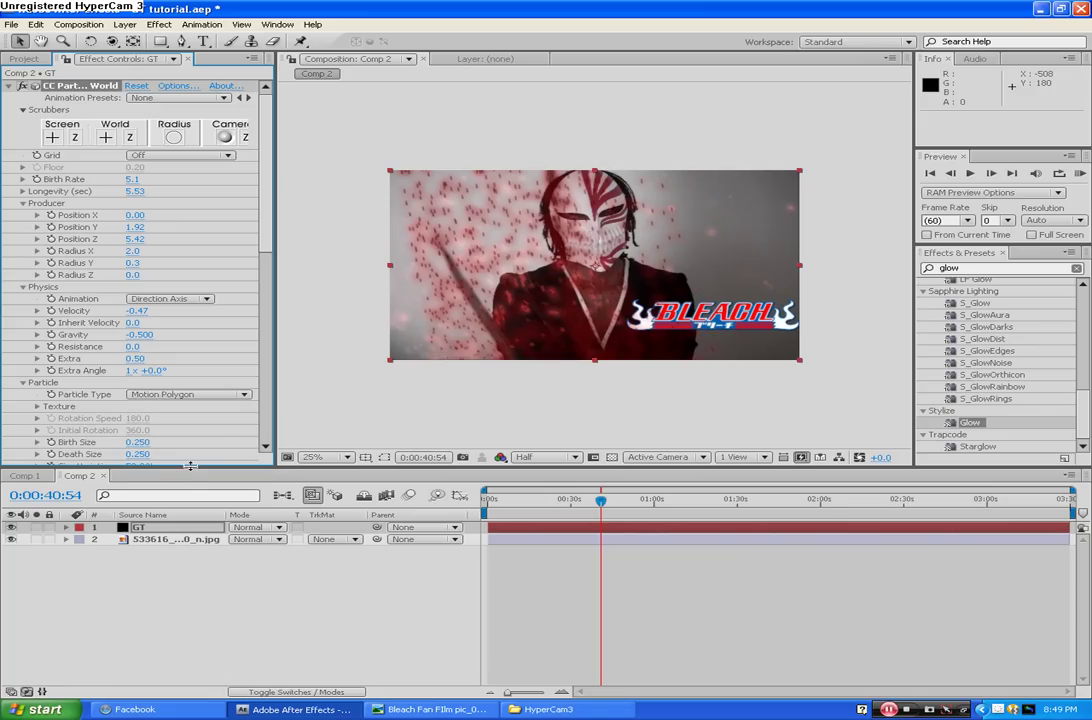
pyautogui.click(213, 398)
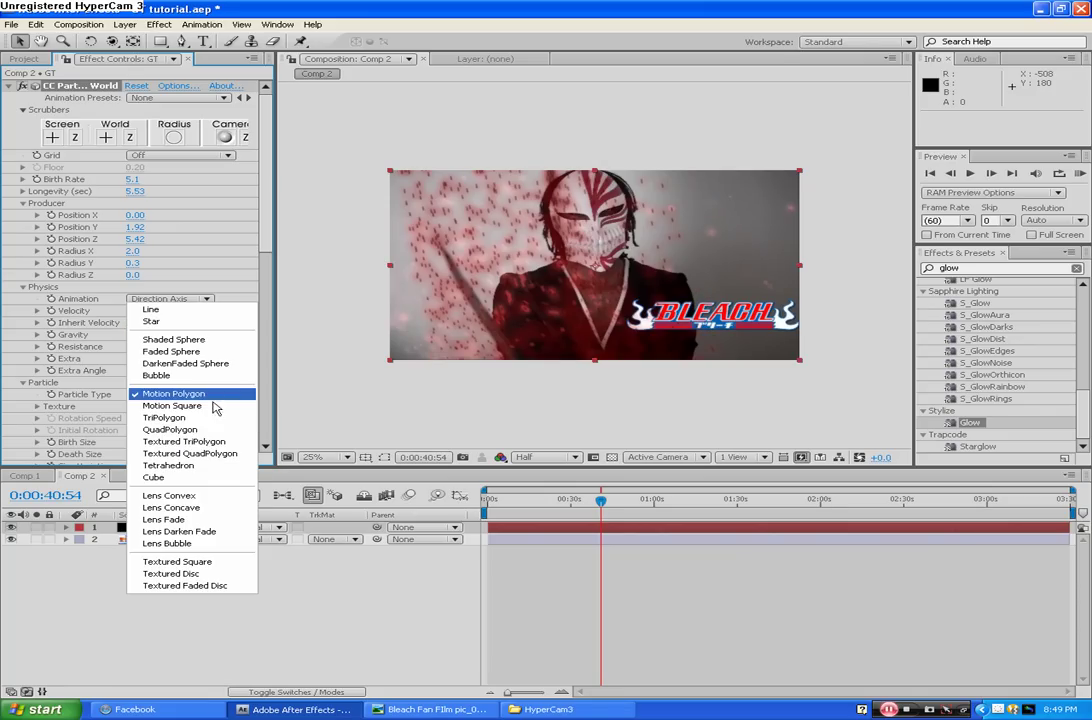
pyautogui.click(205, 444)
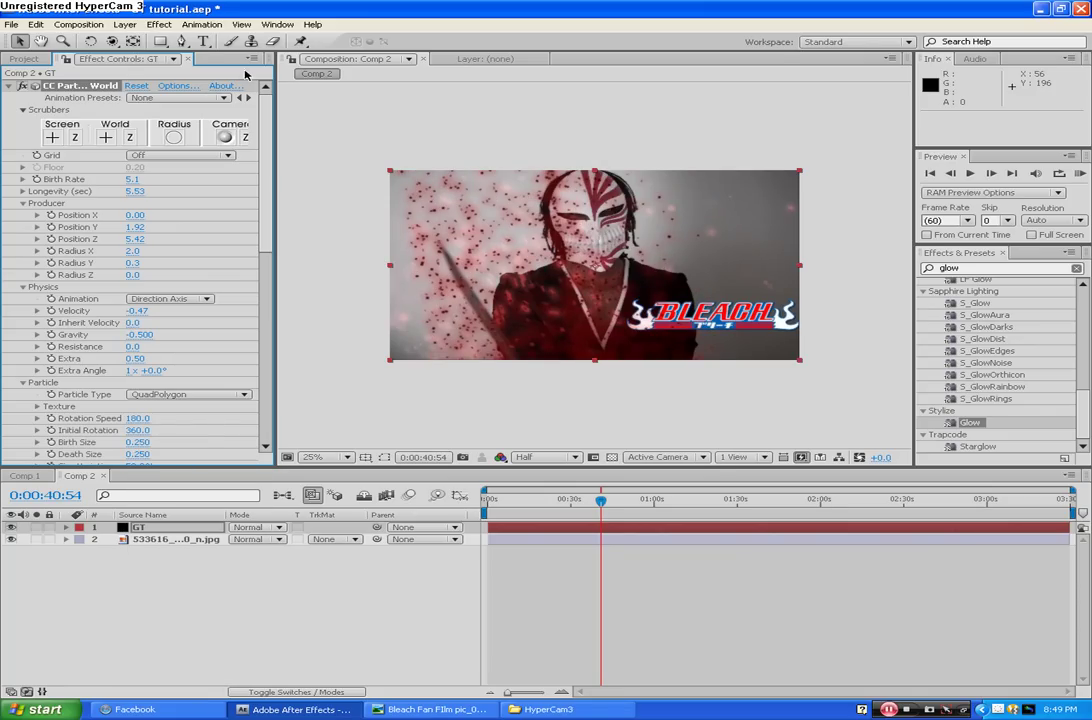
pyautogui.click(168, 86)
pyautogui.click(498, 372)
# Turn on Force Motionblur in Render Settings, with the floor set to Ice, and apply
pyautogui.click(556, 476)
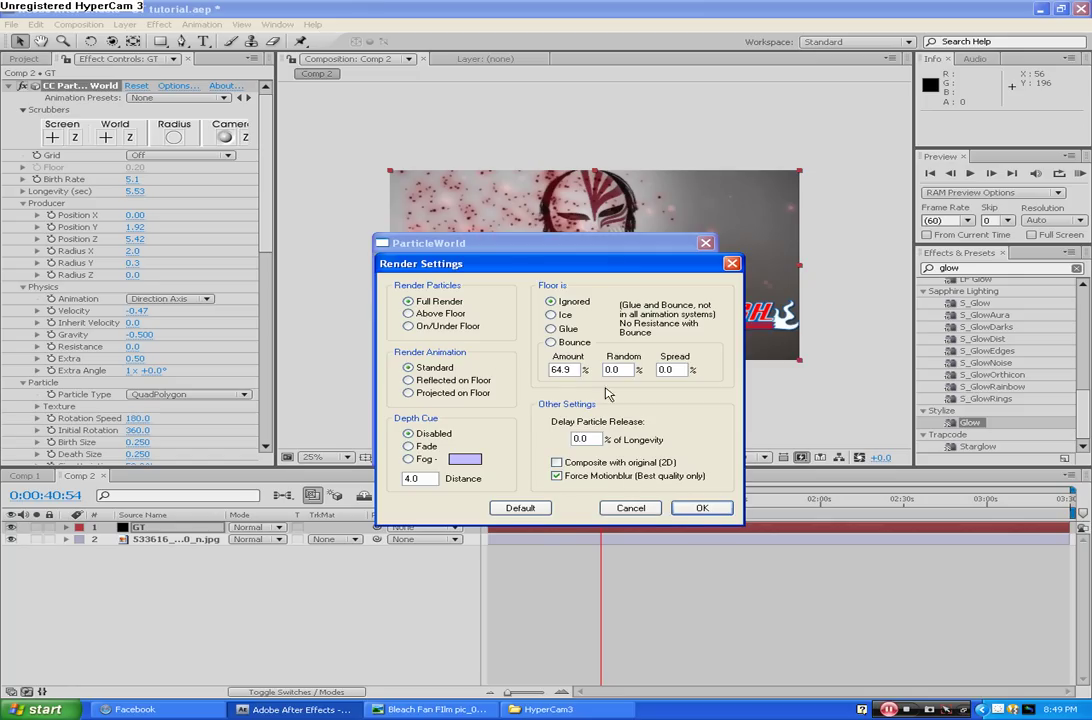
pyautogui.click(550, 314)
pyautogui.click(703, 511)
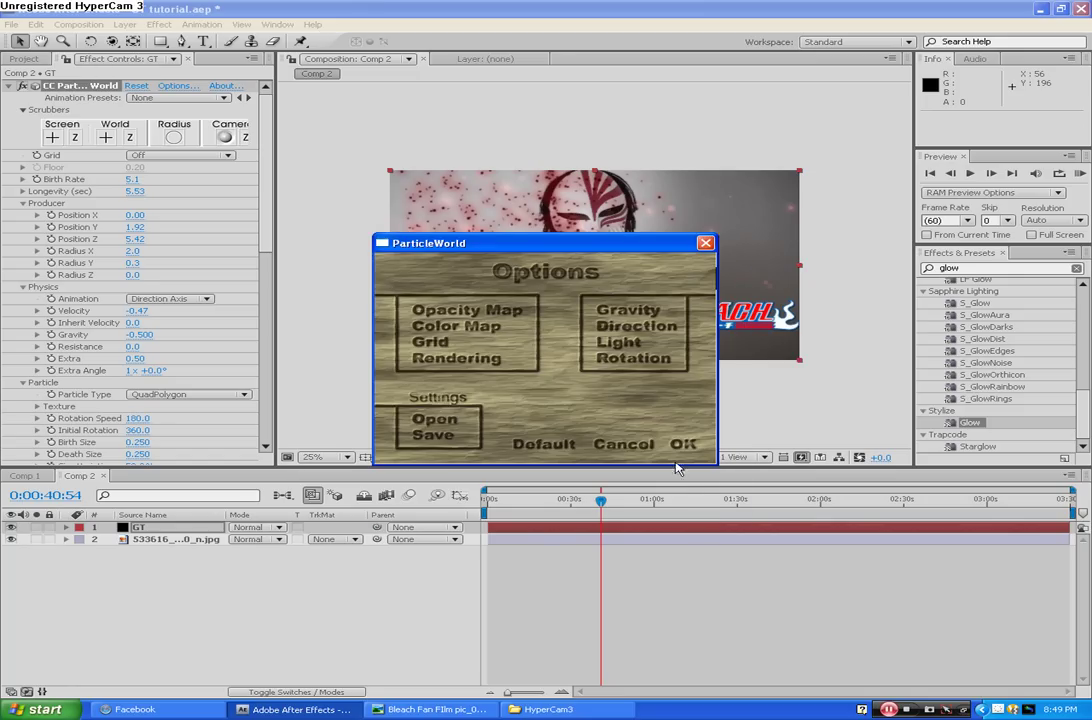
pyautogui.click(687, 444)
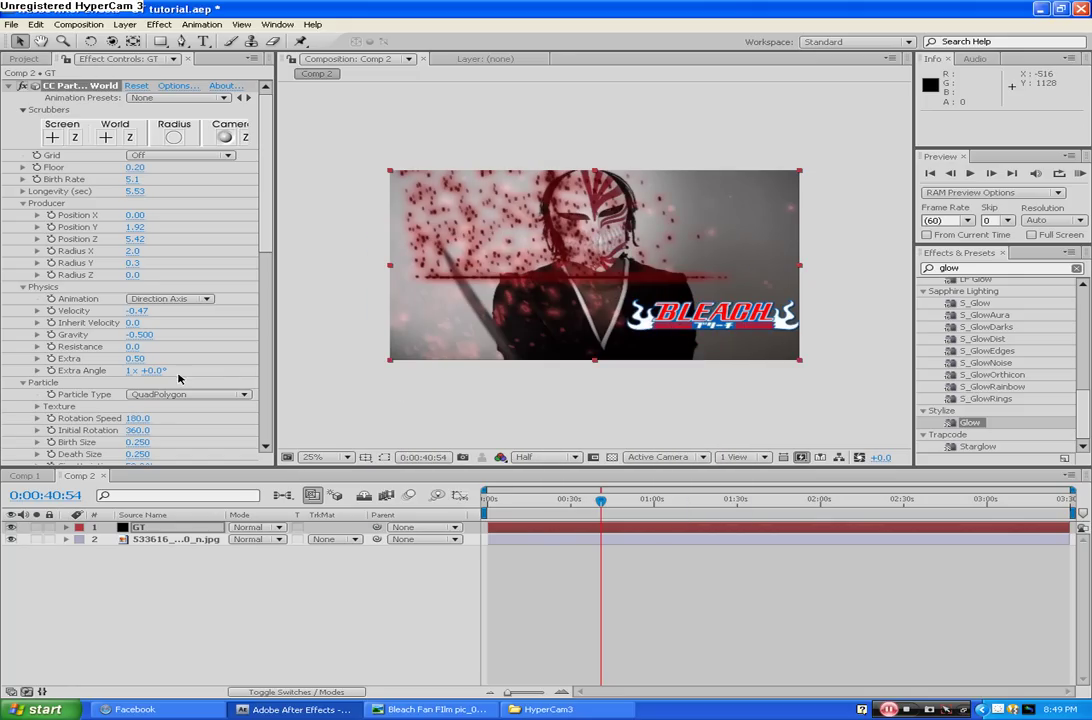
# Test the Cone Axis animation, then revert to Direction Axis
pyautogui.click(183, 299)
pyautogui.click(180, 311)
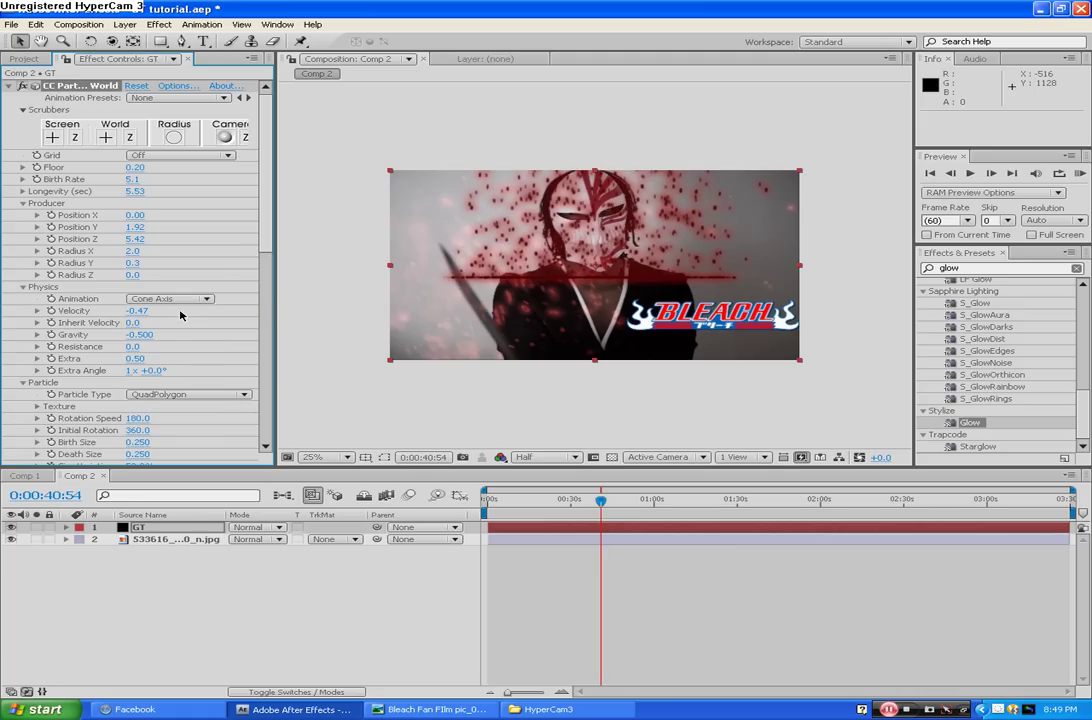
pyautogui.click(190, 300)
pyautogui.click(165, 287)
# Try Motion Polygon, Motion Square and TriPolygon particle types, then return to QuadPolygon
pyautogui.click(212, 395)
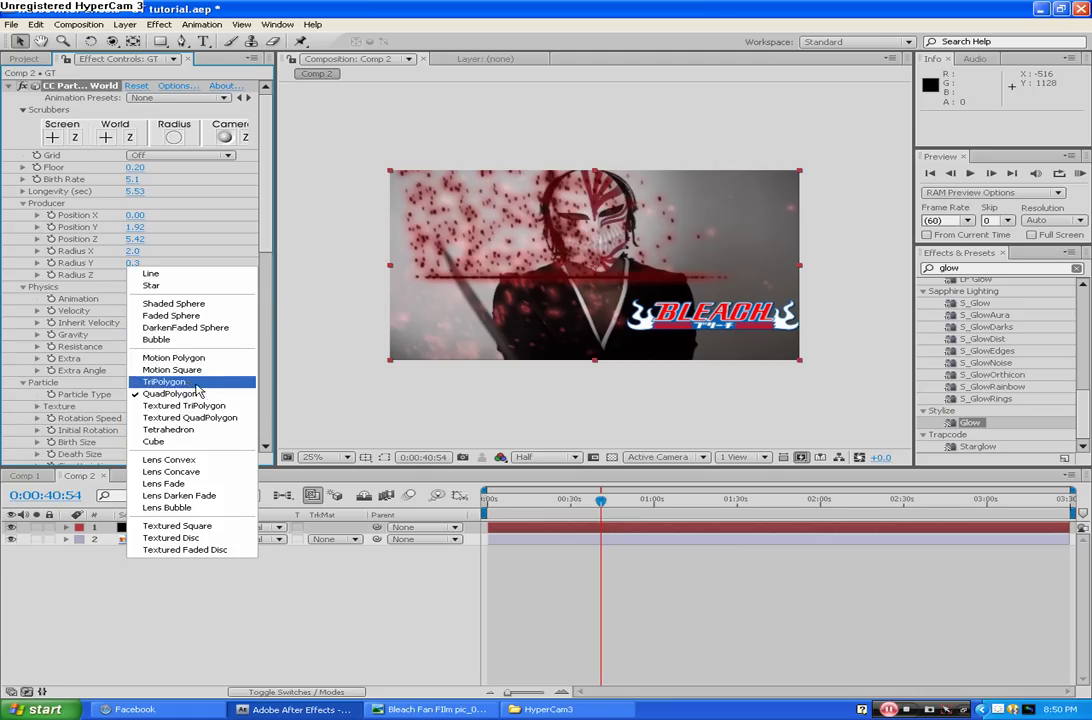
pyautogui.click(195, 394)
pyautogui.click(195, 394)
pyautogui.click(180, 421)
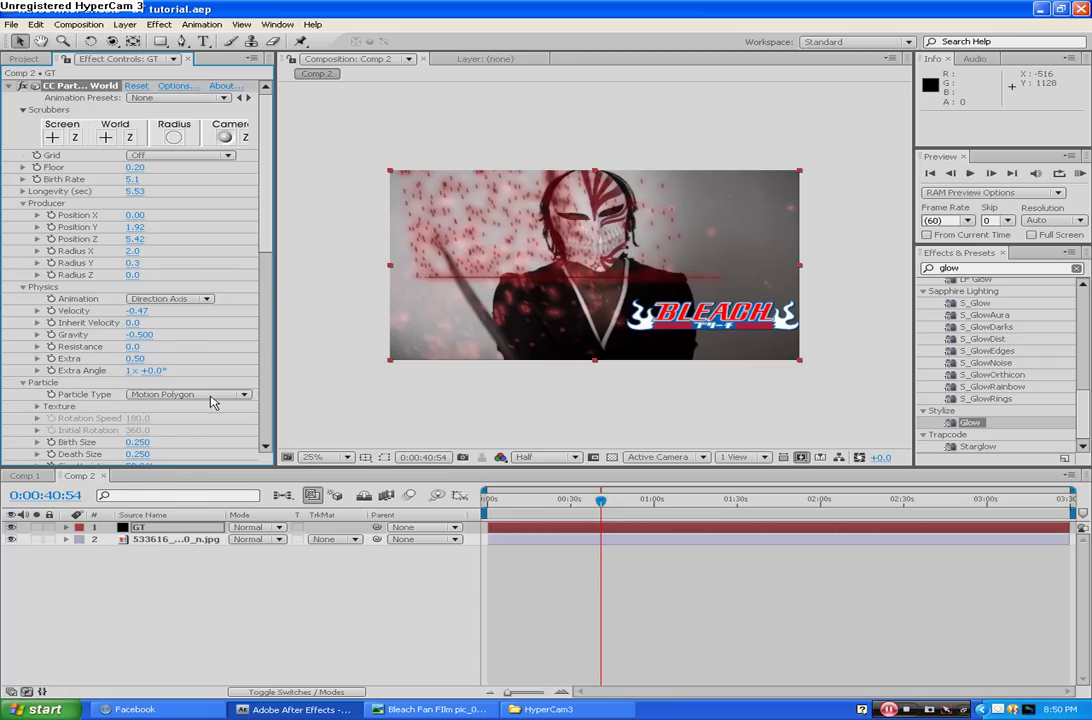
pyautogui.click(211, 397)
pyautogui.click(206, 414)
pyautogui.click(207, 396)
pyautogui.click(204, 408)
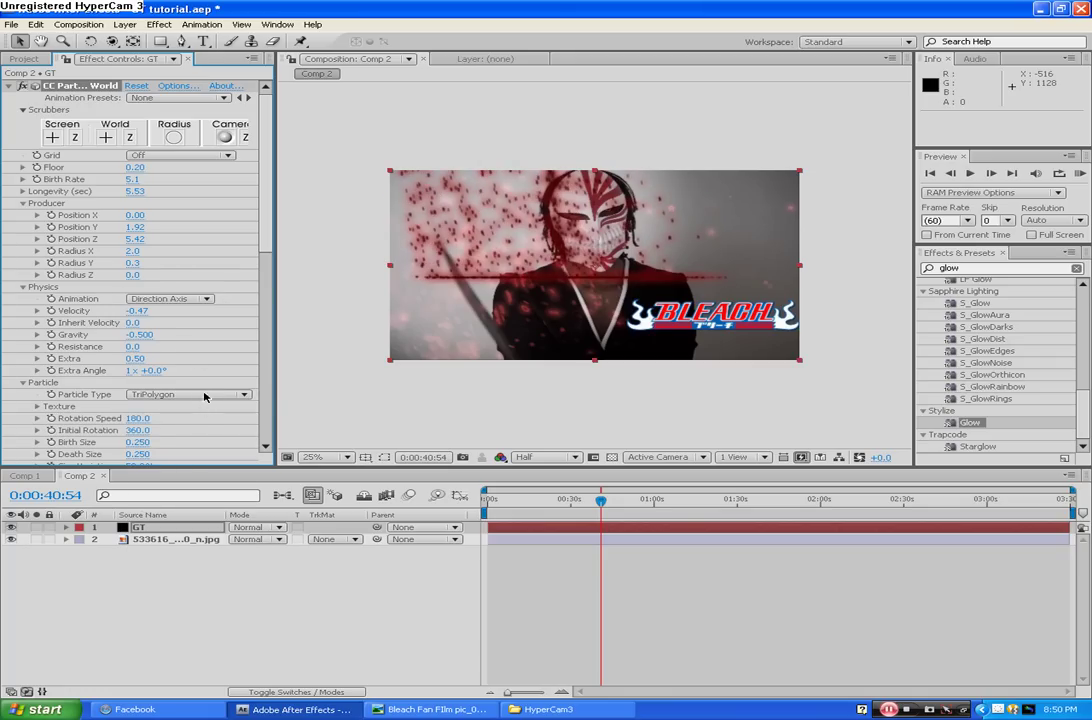
pyautogui.click(204, 396)
pyautogui.click(203, 408)
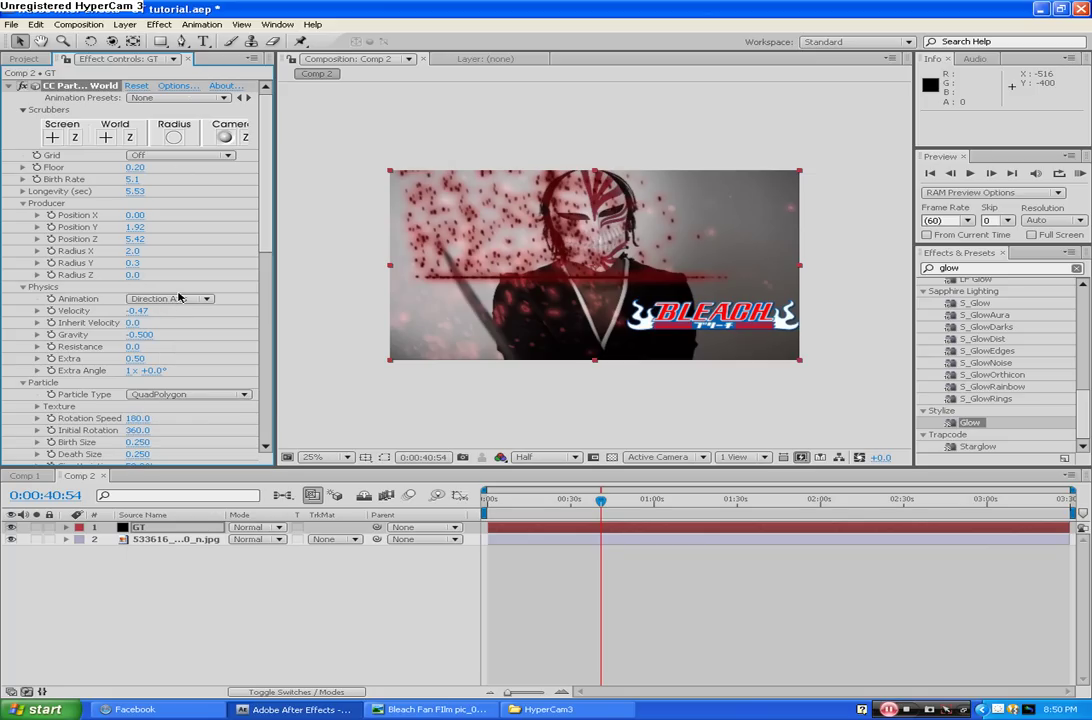
# Set the particle floor back to Ignored in Render Settings and apply
pyautogui.click(178, 86)
pyautogui.click(485, 368)
pyautogui.click(551, 301)
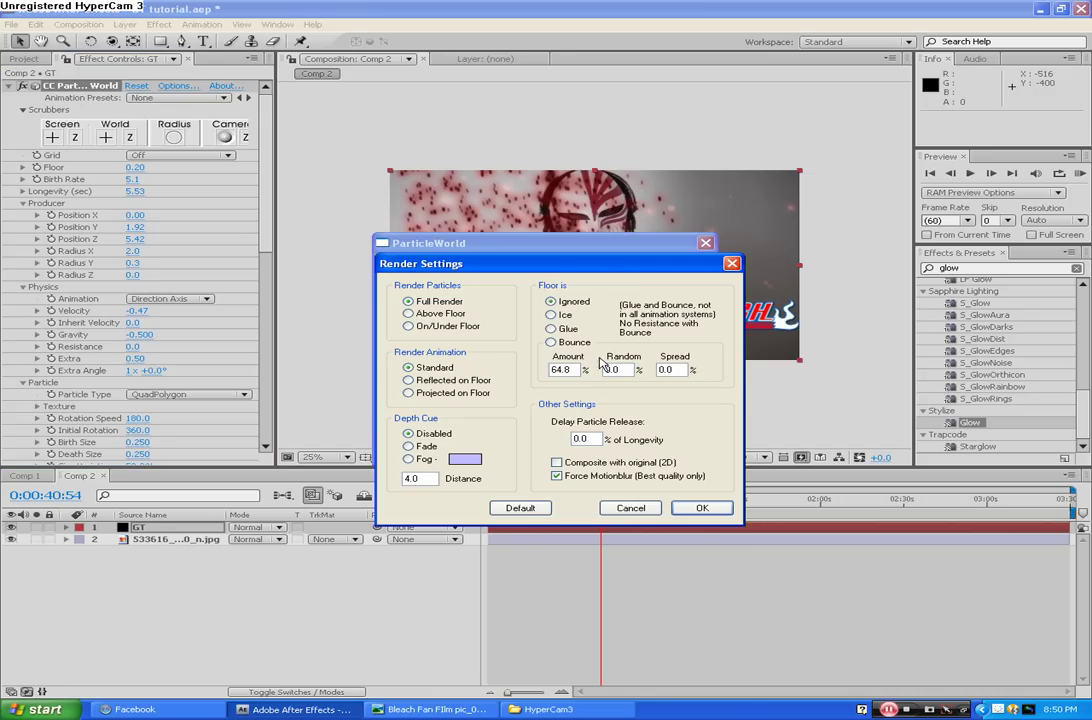
pyautogui.click(697, 507)
pyautogui.click(683, 440)
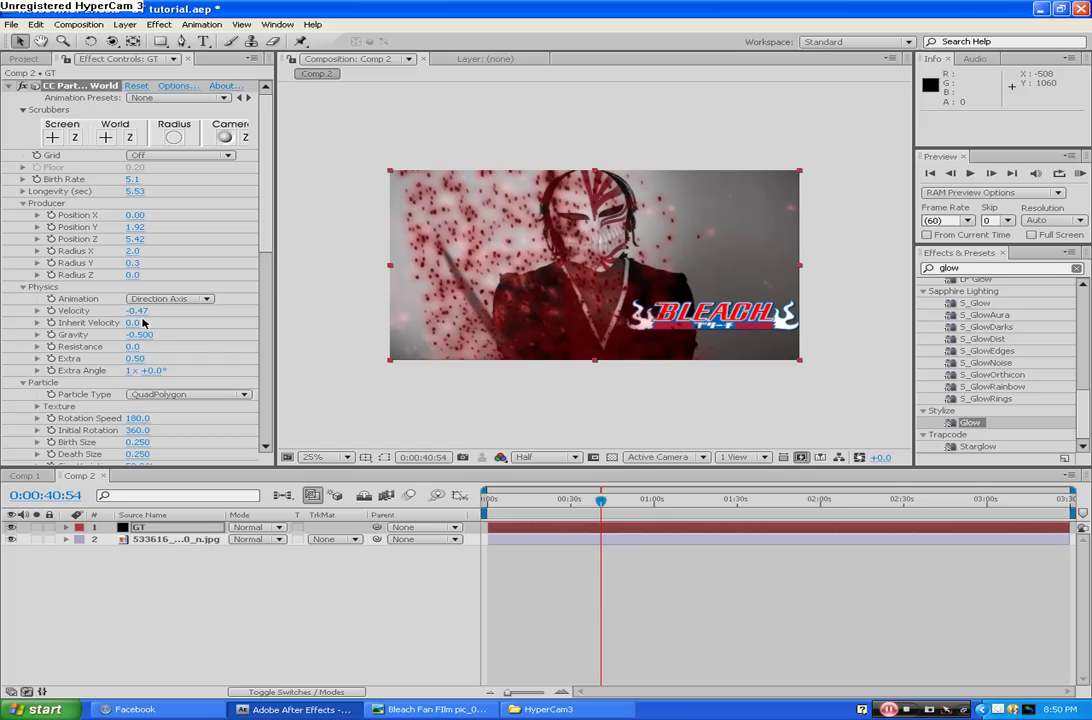
# Scrub Velocity to -0.91, Position Z to 10.83, narrow Radius X, and Position Y to 3.42
pyautogui.moveTo(136, 227)
pyautogui.mouseDown()
pyautogui.moveTo(174, 224)
pyautogui.moveTo(157, 225)
pyautogui.mouseUp()
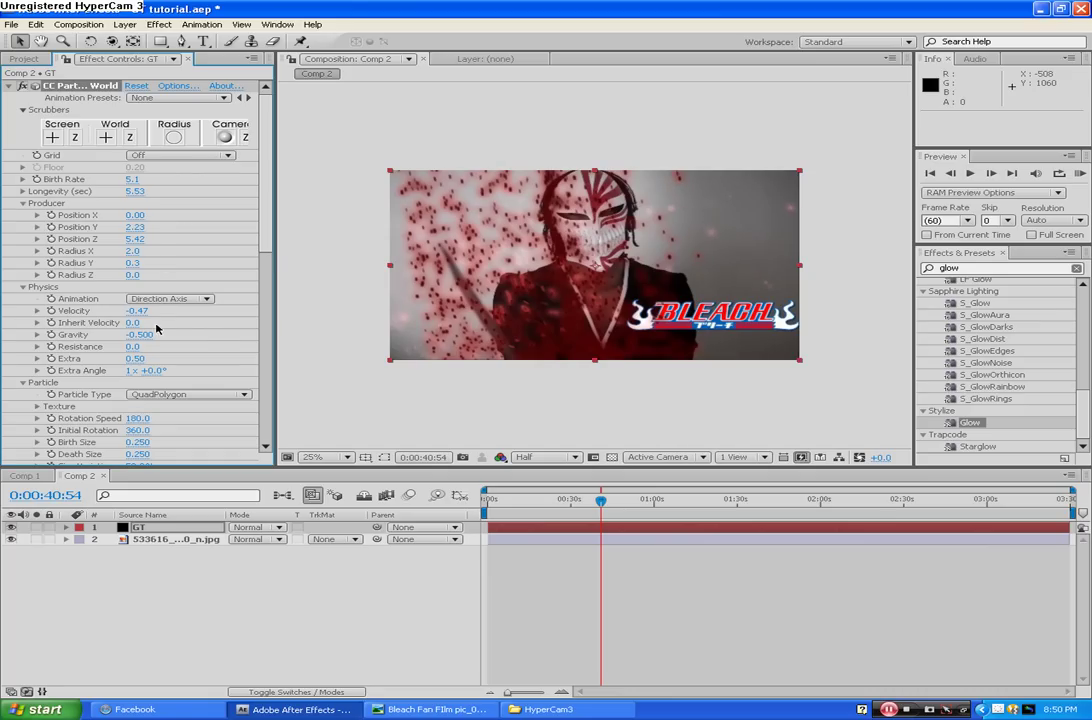
pyautogui.moveTo(134, 311); pyautogui.dragTo(166, 311)
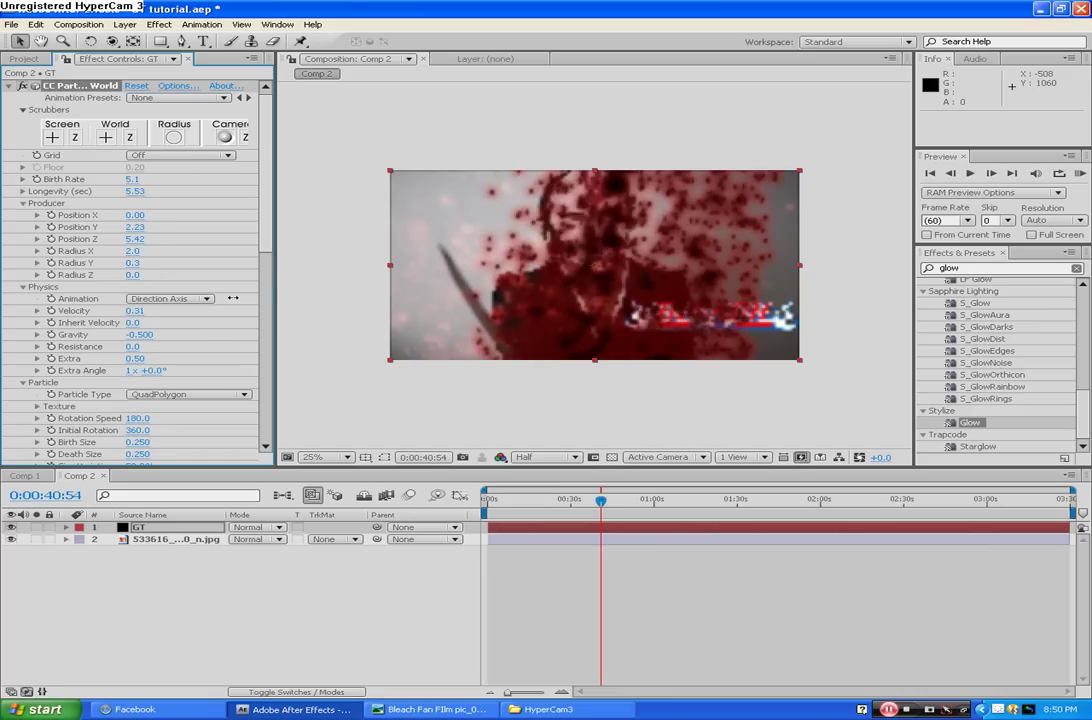
pyautogui.moveTo(253, 290); pyautogui.dragTo(91, 286)
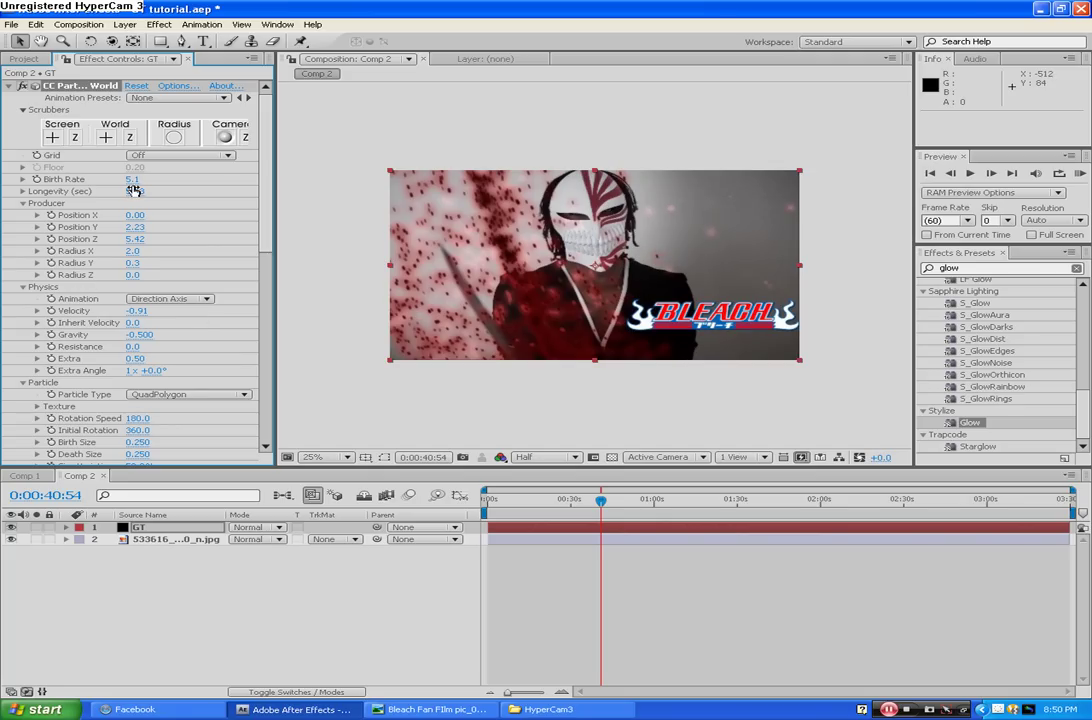
pyautogui.moveTo(134, 240); pyautogui.dragTo(485, 160)
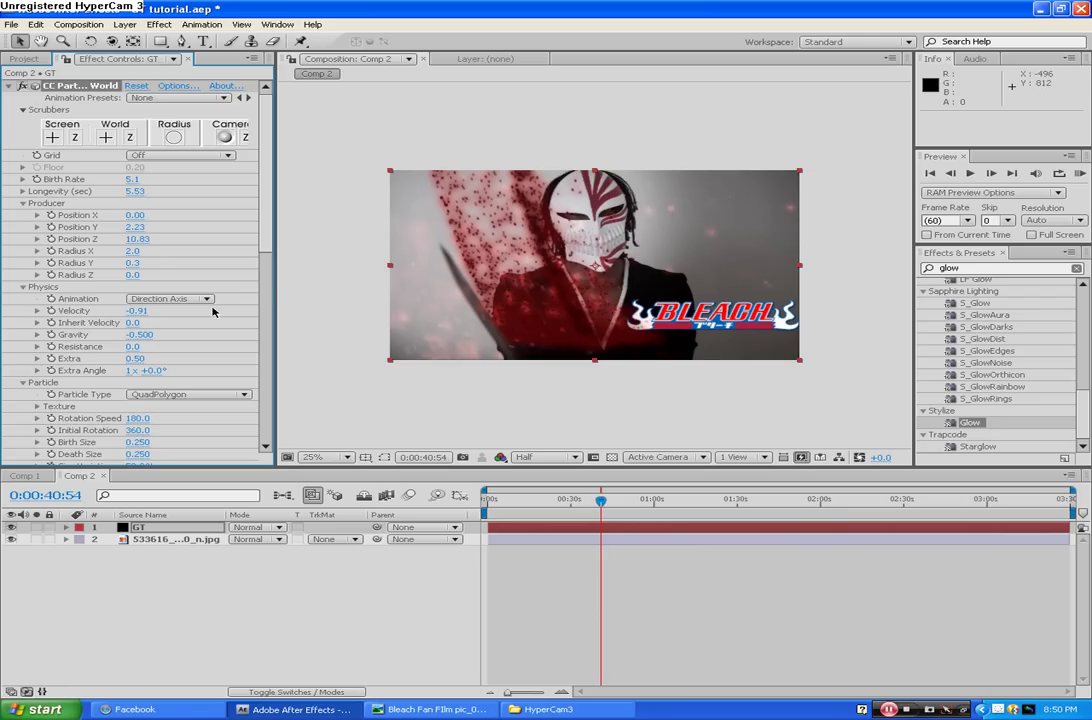
pyautogui.moveTo(133, 251)
pyautogui.mouseDown()
pyautogui.moveTo(575, 203)
pyautogui.moveTo(15, 280)
pyautogui.moveTo(52, 280)
pyautogui.mouseUp()
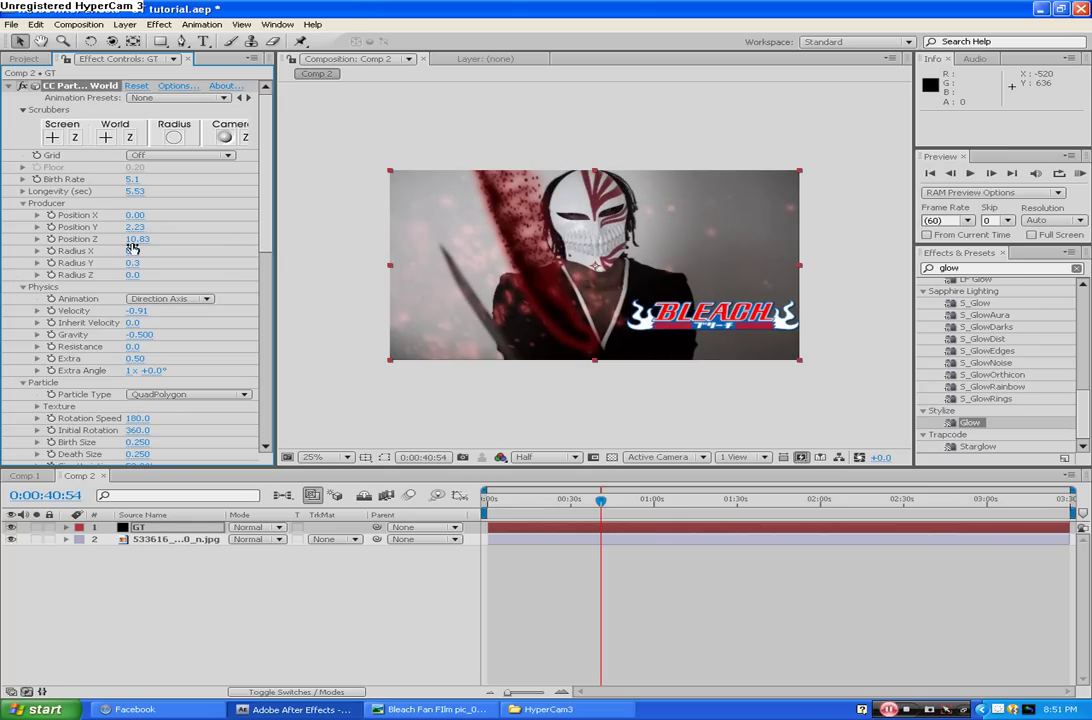
pyautogui.moveTo(135, 230); pyautogui.dragTo(234, 220)
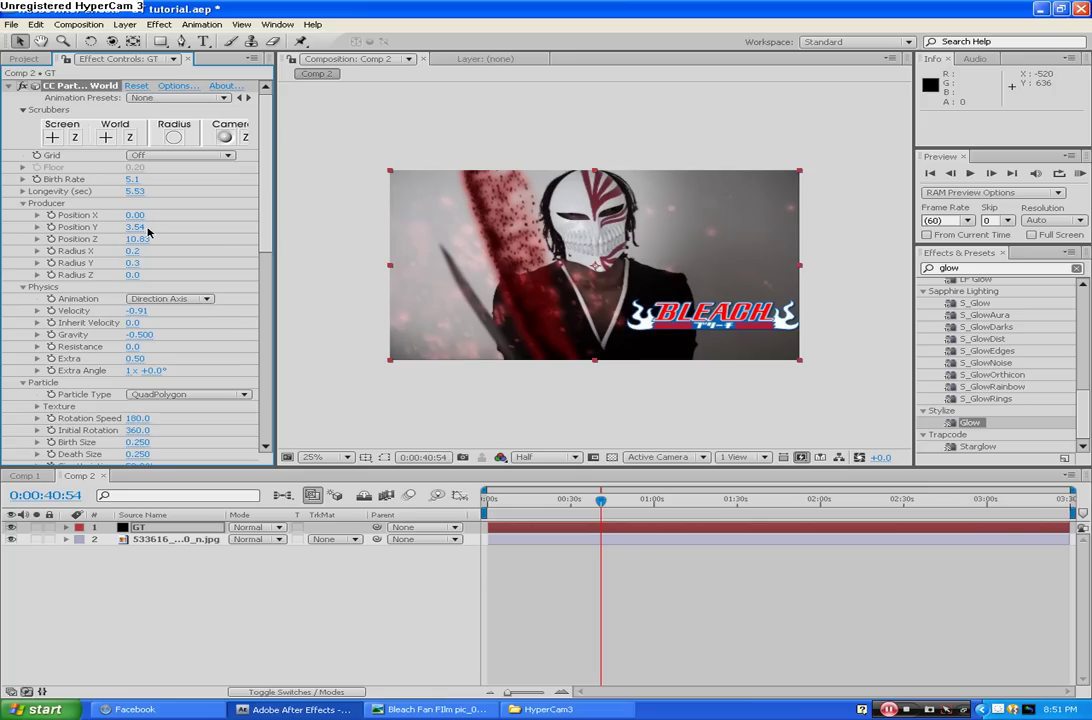
pyautogui.moveTo(135, 229); pyautogui.dragTo(398, 243)
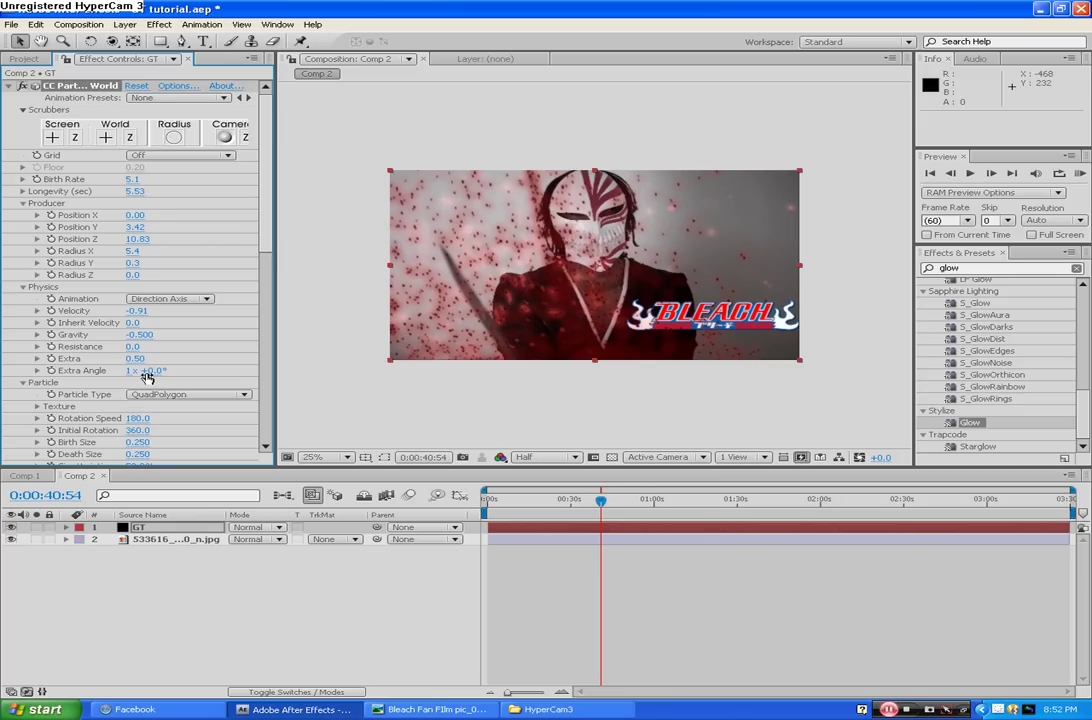
pyautogui.scroll(-15, 146, 390)
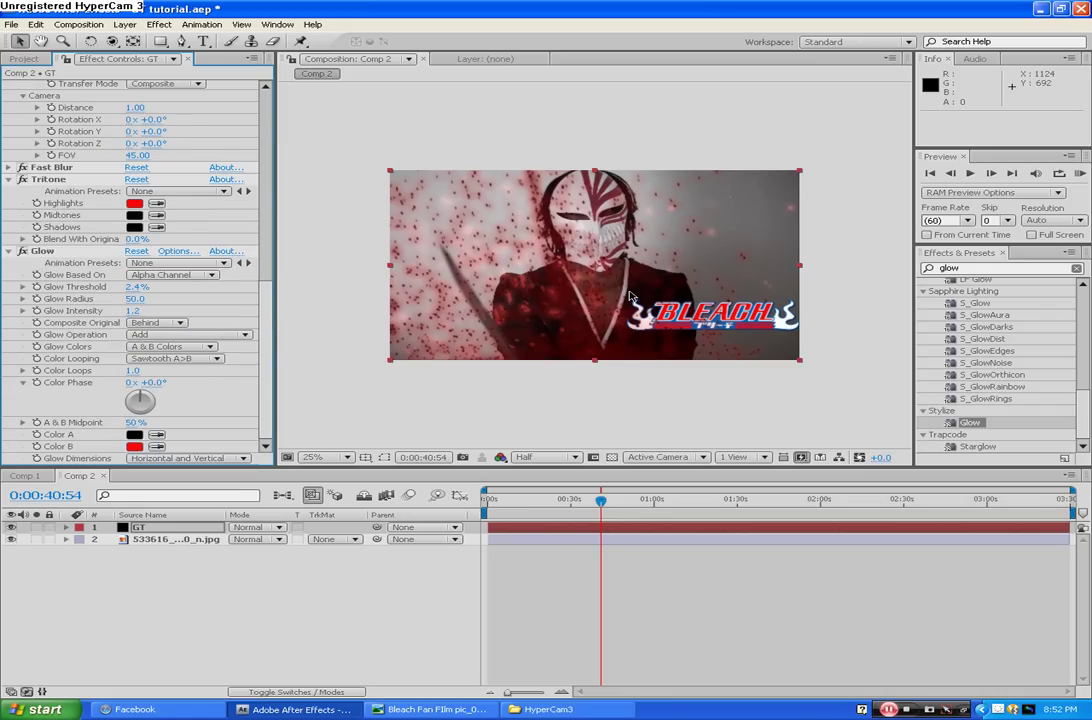
pyautogui.scroll(10, 226, 269)
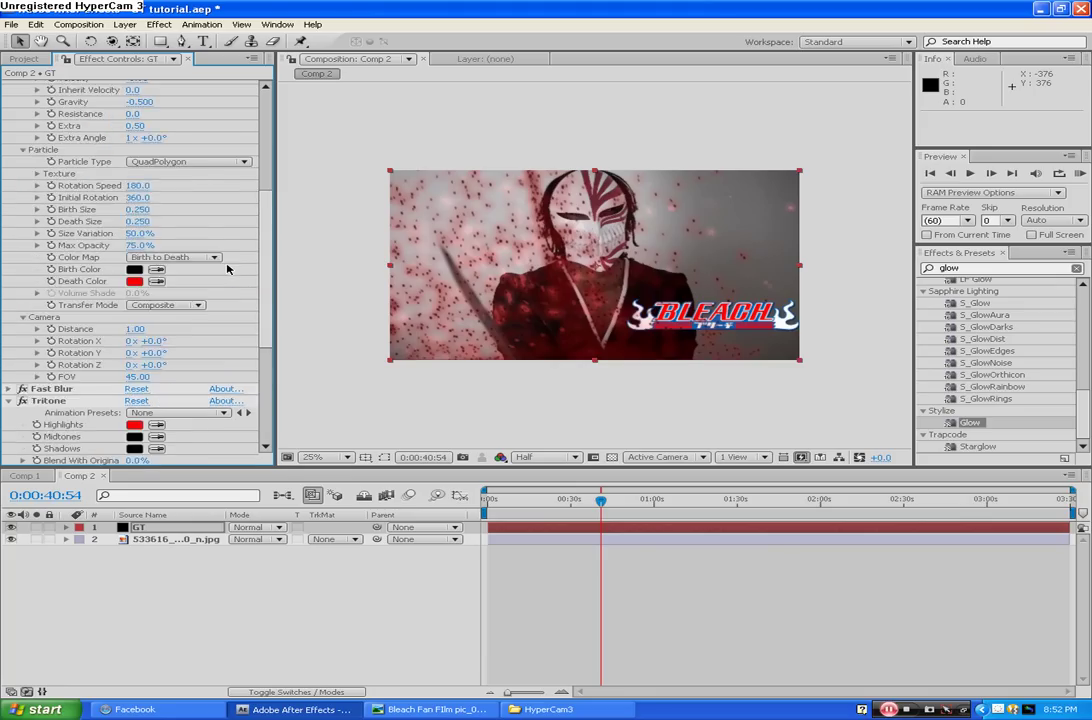
pyautogui.scroll(1, 226, 269)
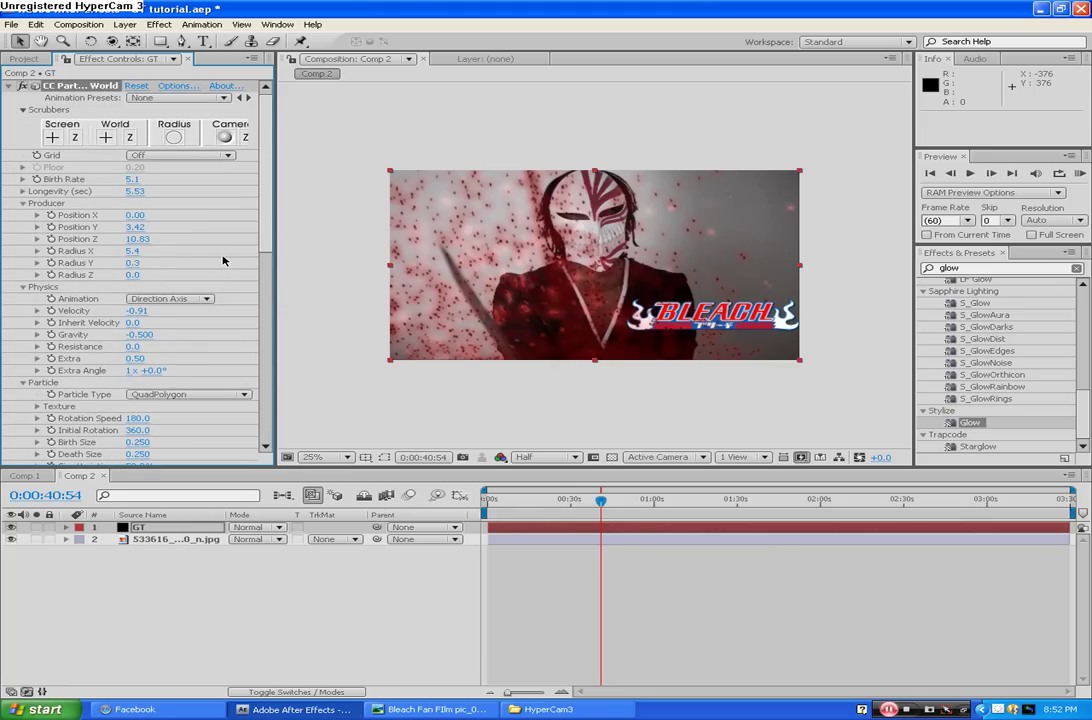